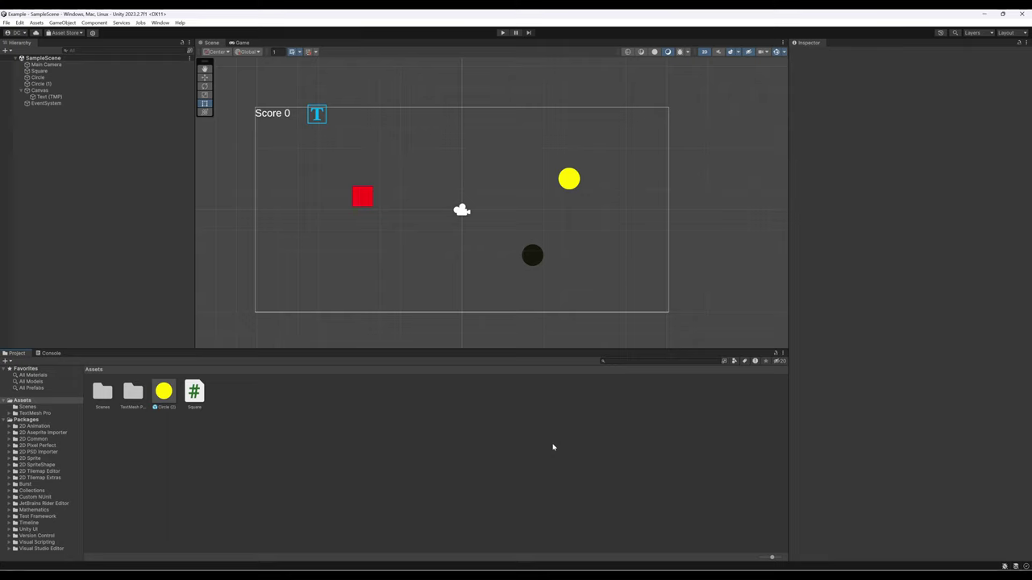
Step: Review the settings of the score text and the Square, and the object list of SampleScene
left_click(59, 98)
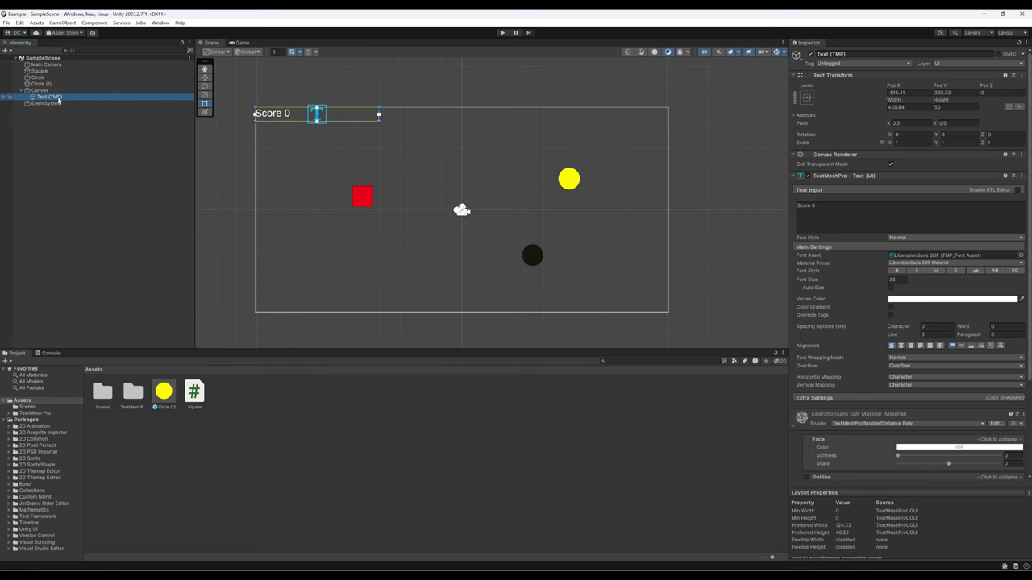
left_click(41, 71)
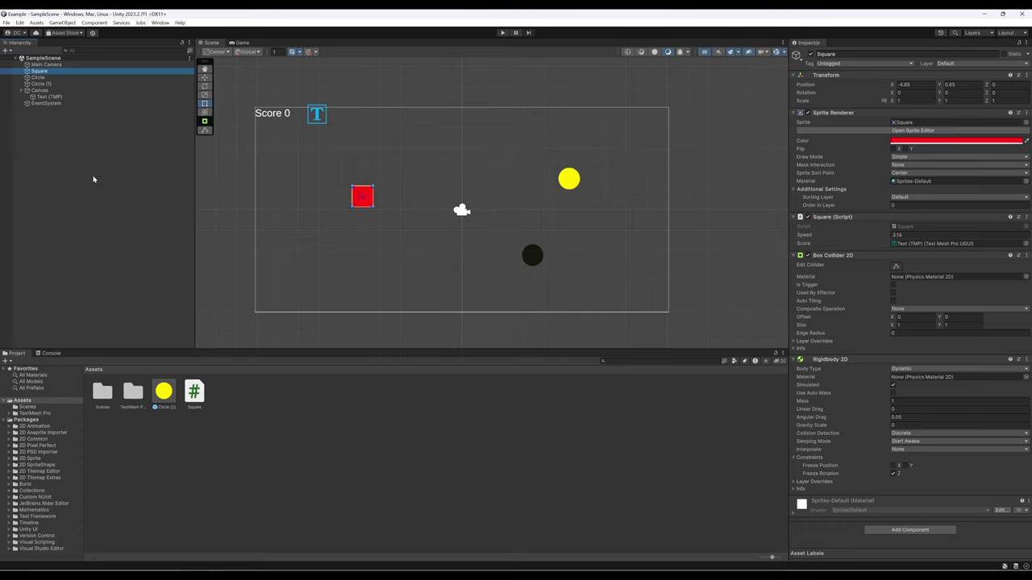
left_click(15, 60)
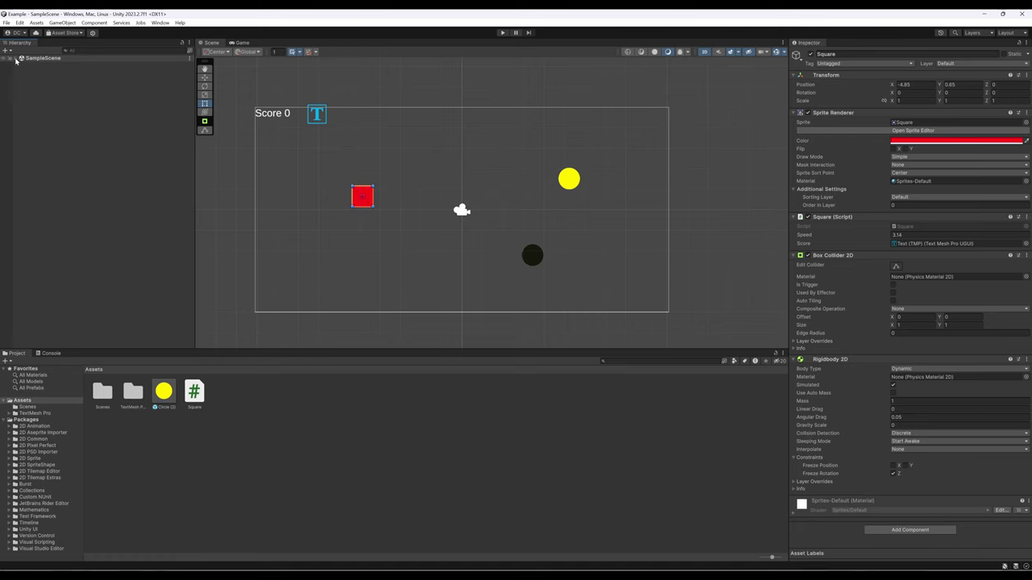
left_click(15, 60)
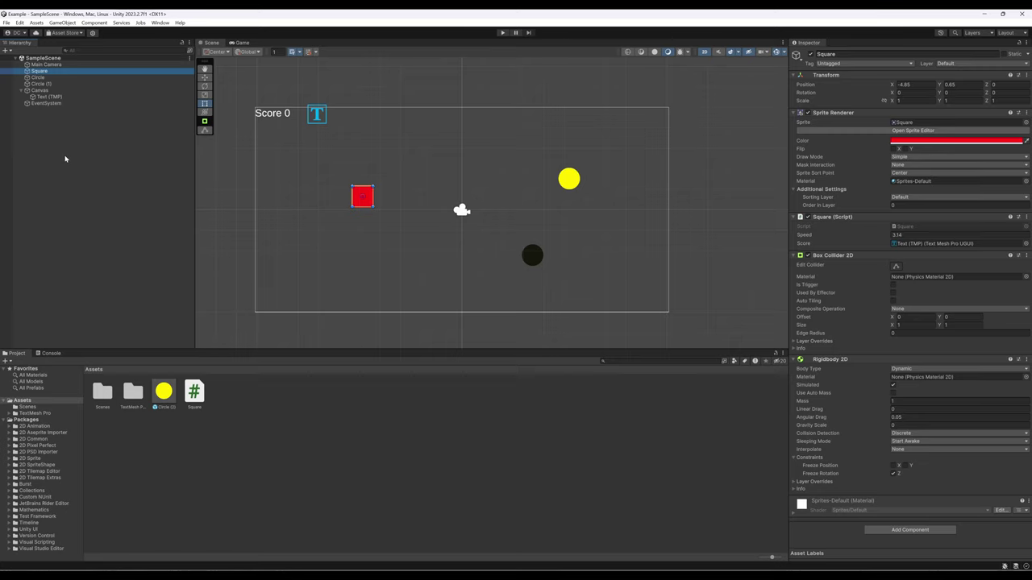
Step: Open the Scenes folder in the project assets and select the SampleScene asset
left_click(107, 394)
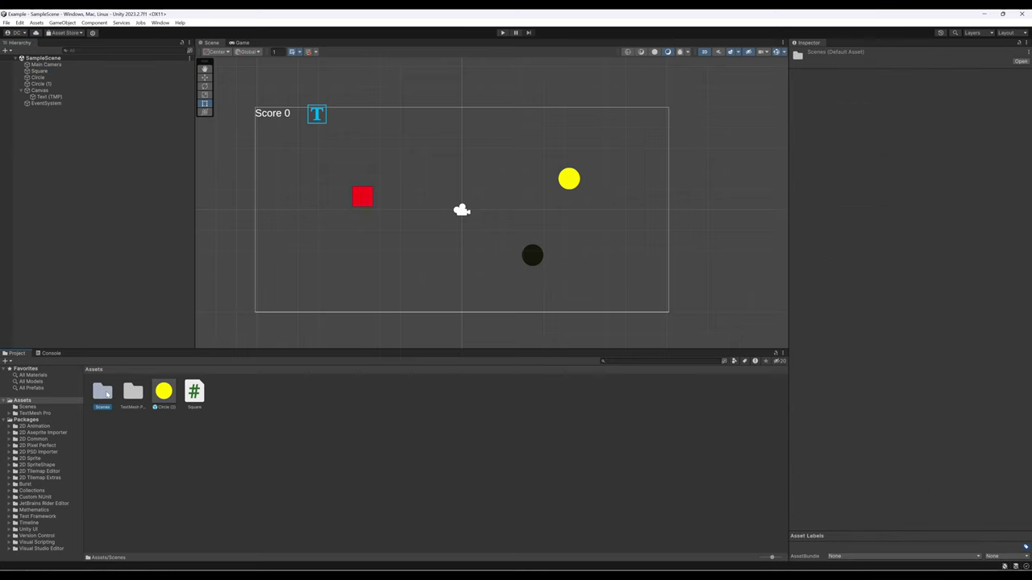
double_click(107, 394)
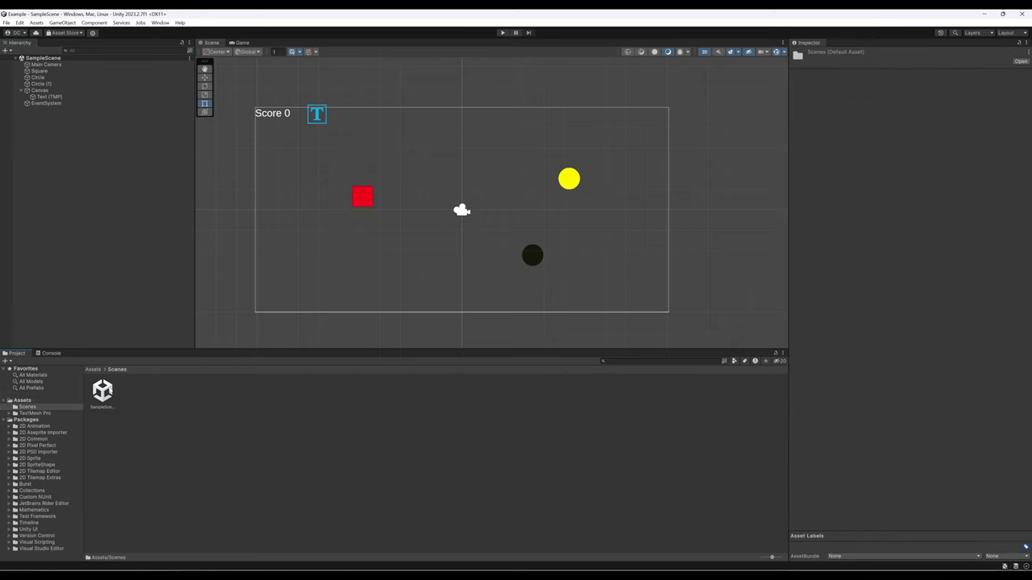
left_click(102, 392)
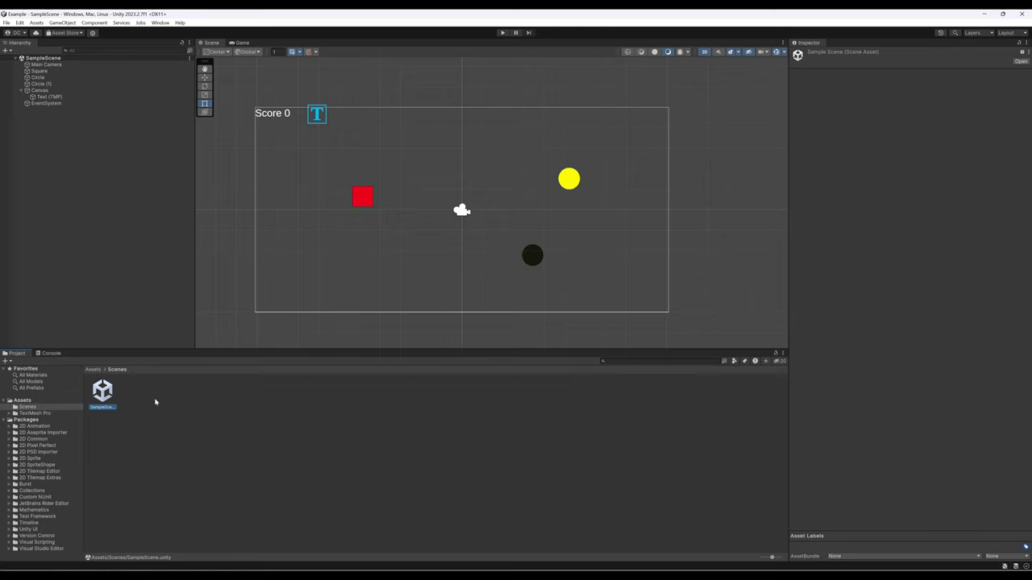
left_click(8, 51)
left_click(73, 23)
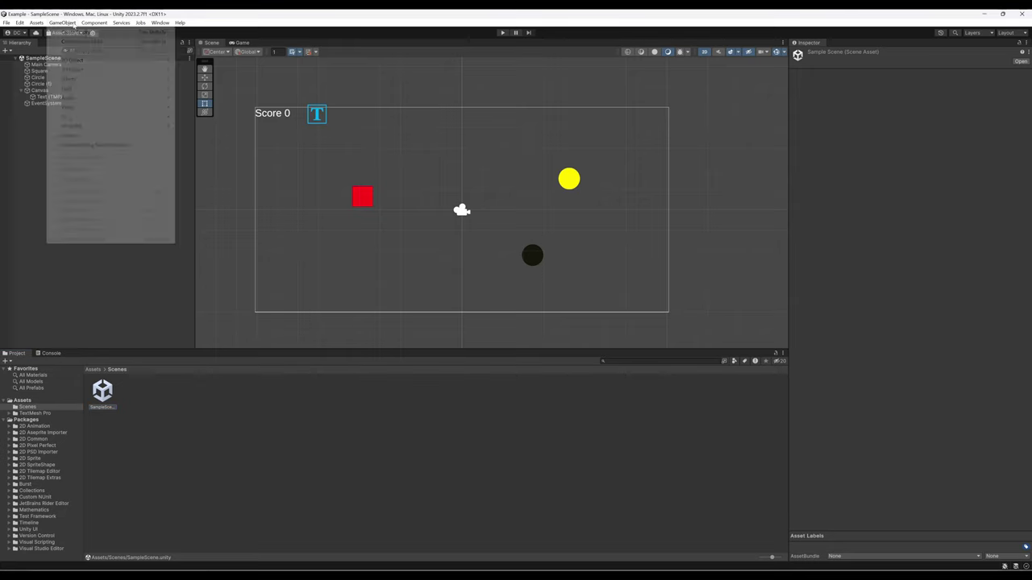
left_click(64, 24)
right_click(64, 158)
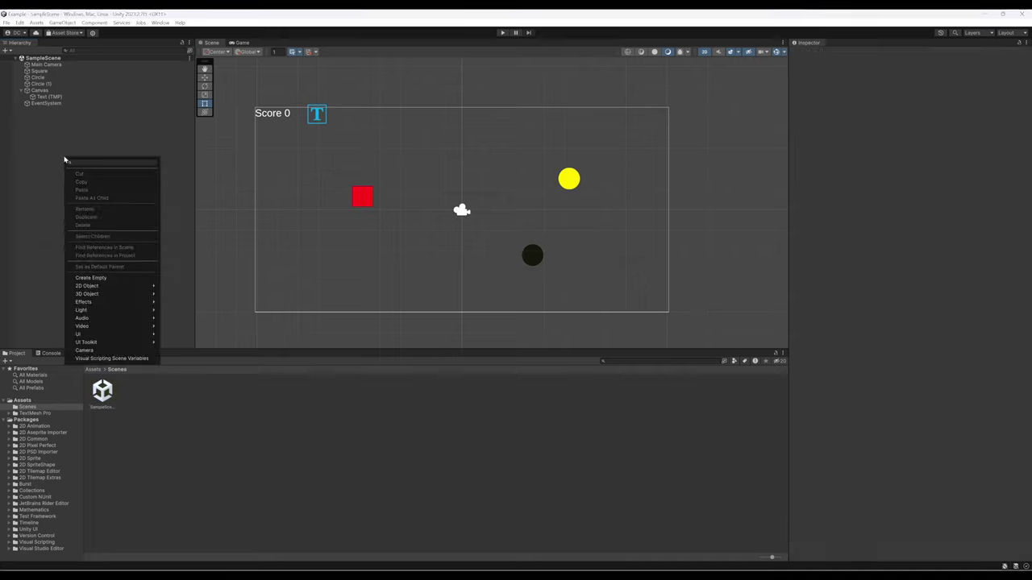
left_click(48, 192)
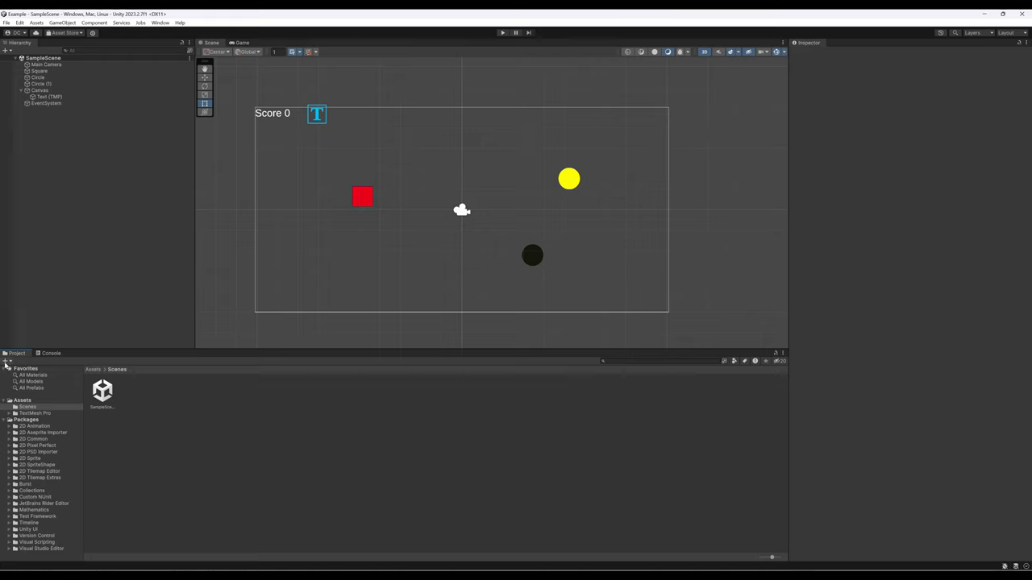
left_click(6, 362)
left_click(154, 415)
right_click(158, 410)
left_click(146, 451)
Step: Create a new scene named Menu in the Scenes folder and open it for editing
left_click(6, 362)
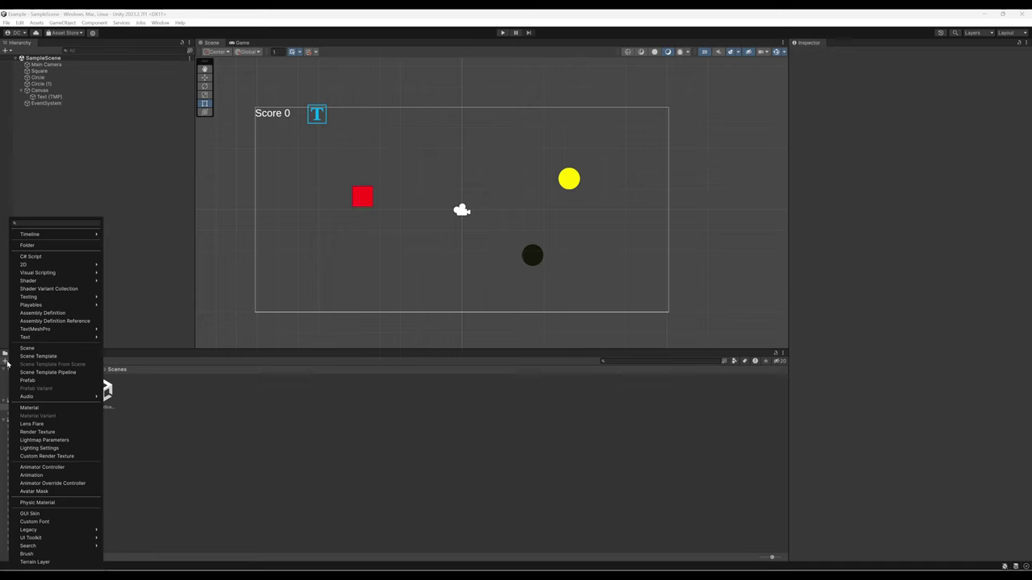
left_click(40, 349)
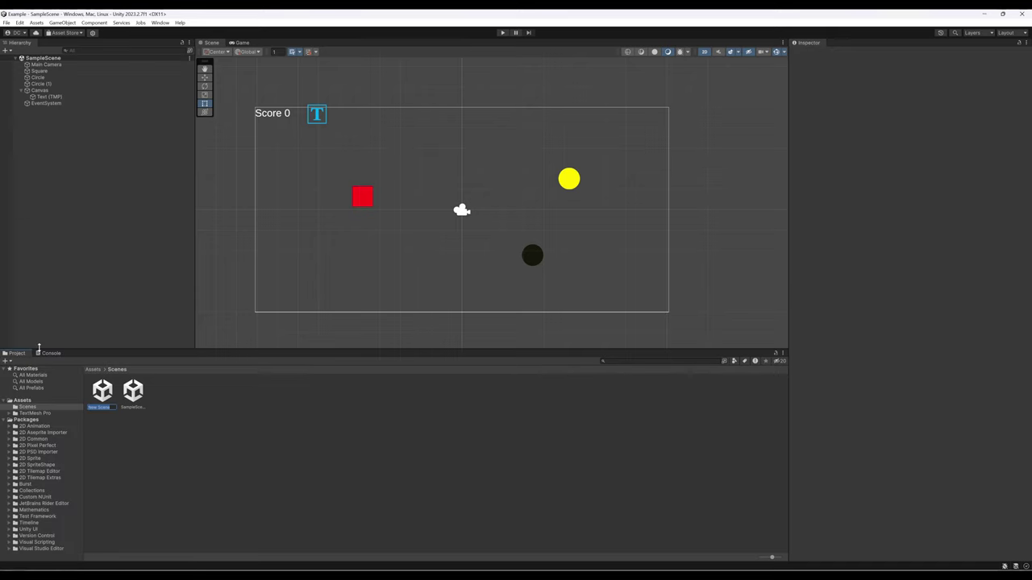
key("BackSpace")
key("Return")
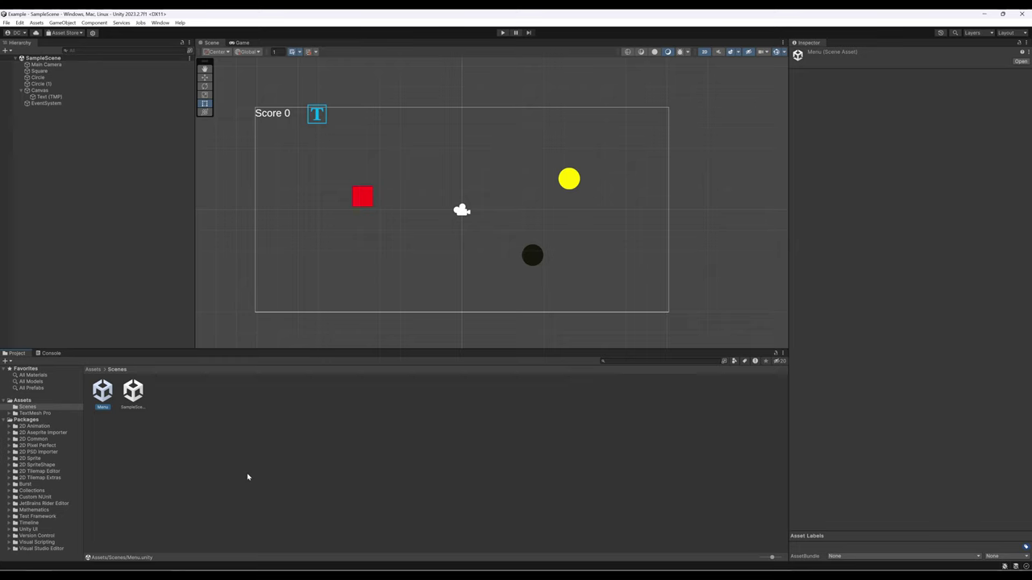
double_click(103, 394)
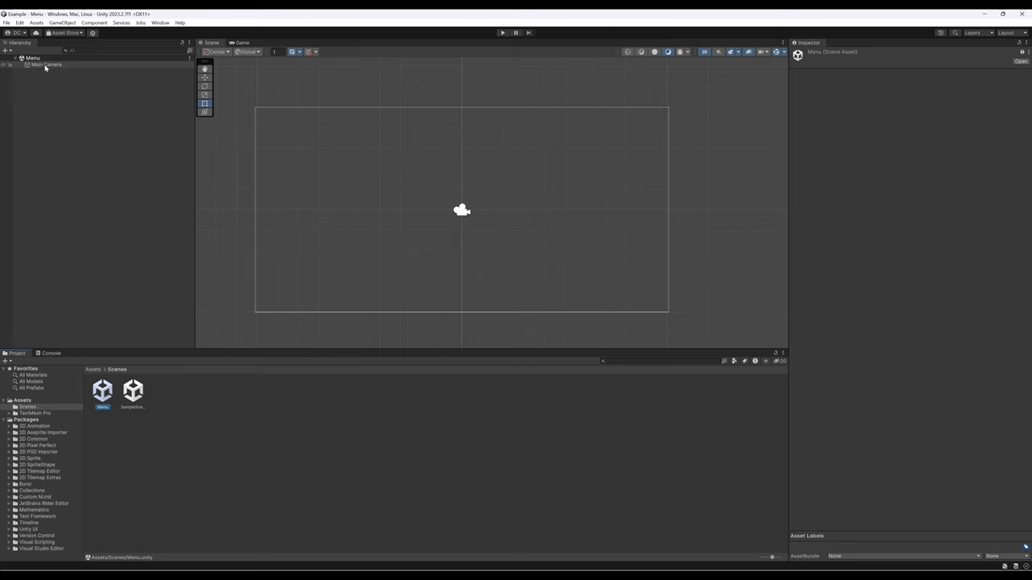
Step: Inspect the Main Camera of the Menu scene, run the scene in Play mode and stop it
left_click(46, 64)
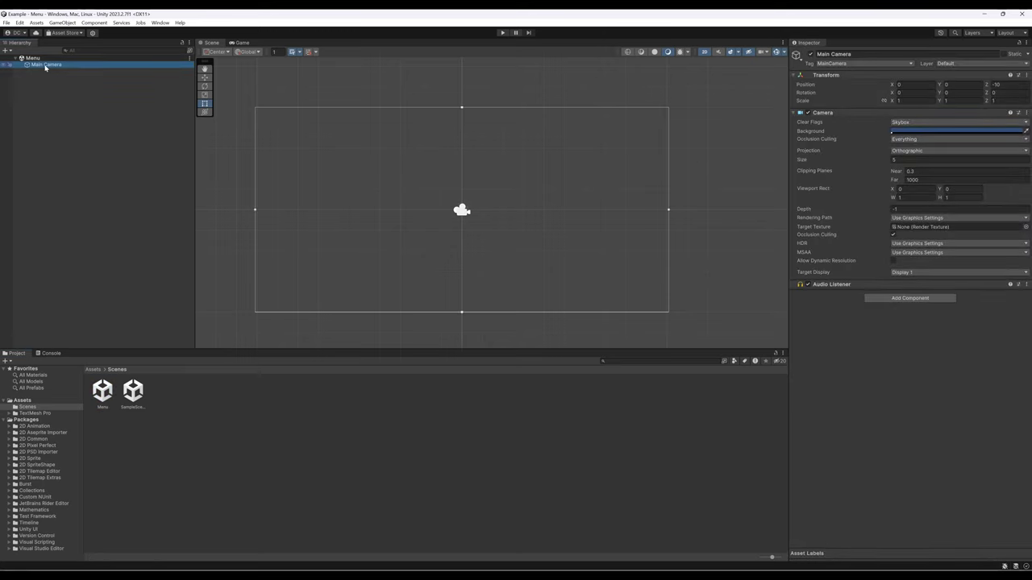
left_click(500, 33)
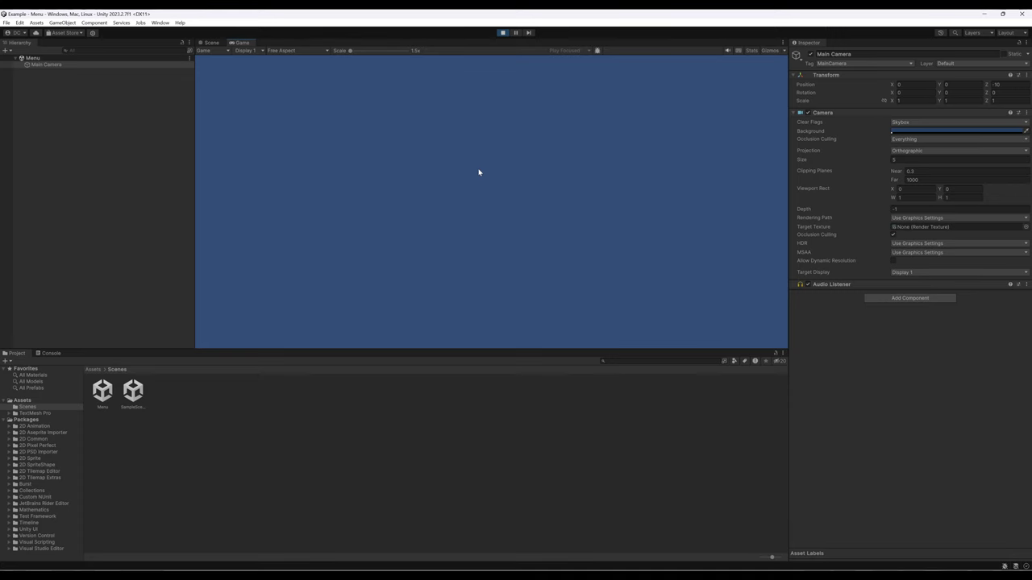
left_click(502, 32)
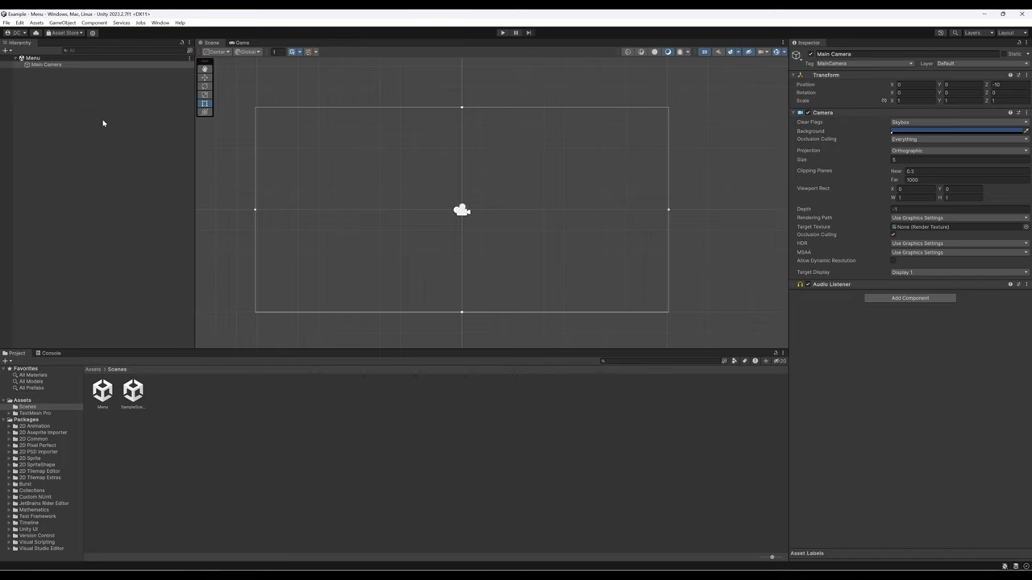
Step: Add a TextMeshPro UI text object to the Menu scene
left_click(8, 51)
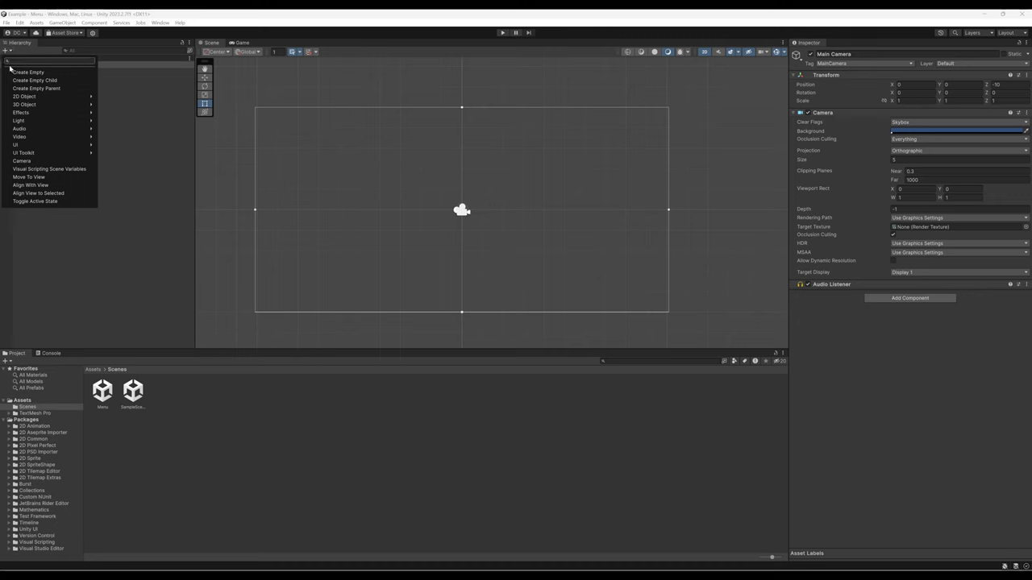
mouse_move(33, 145)
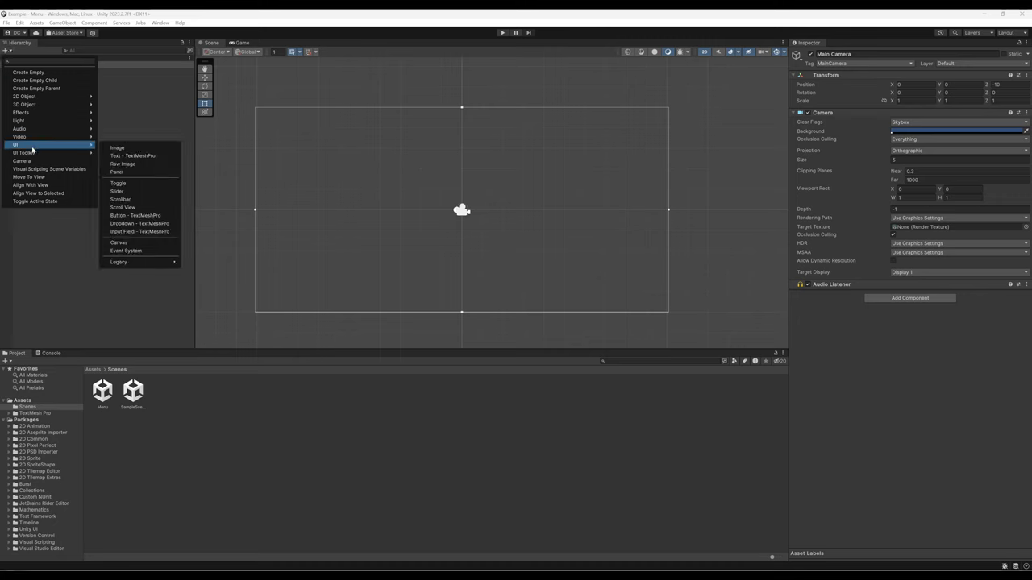
left_click(134, 159)
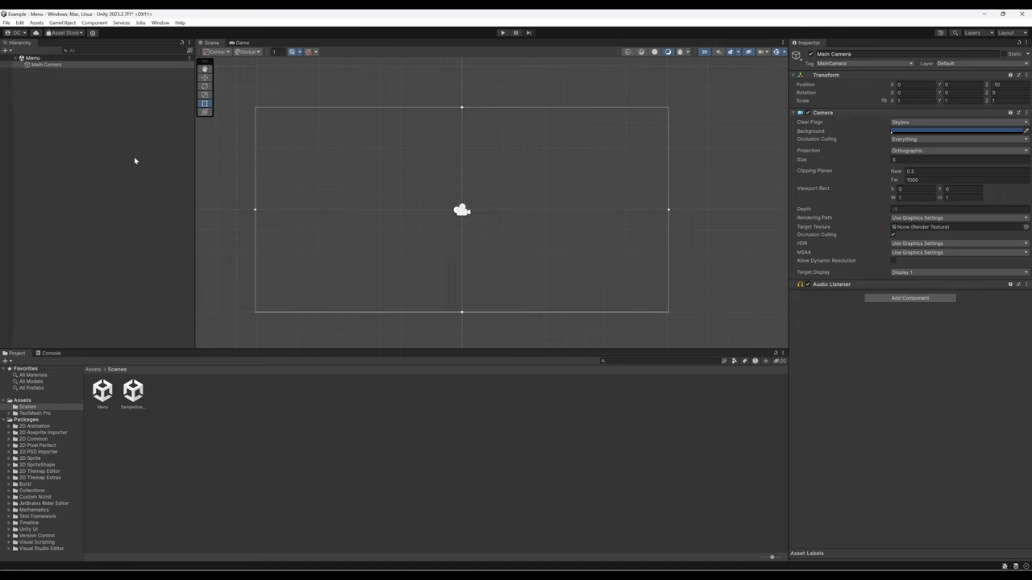
left_click(88, 130)
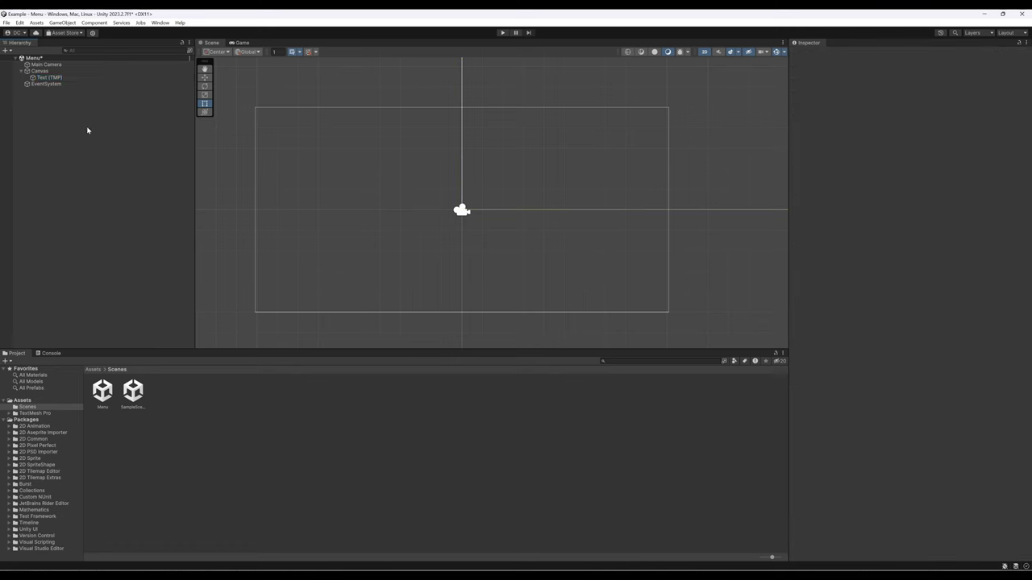
Step: Set the Canvas render mode to Screen Space - Camera and assign Main Camera as its render camera
left_click(40, 71)
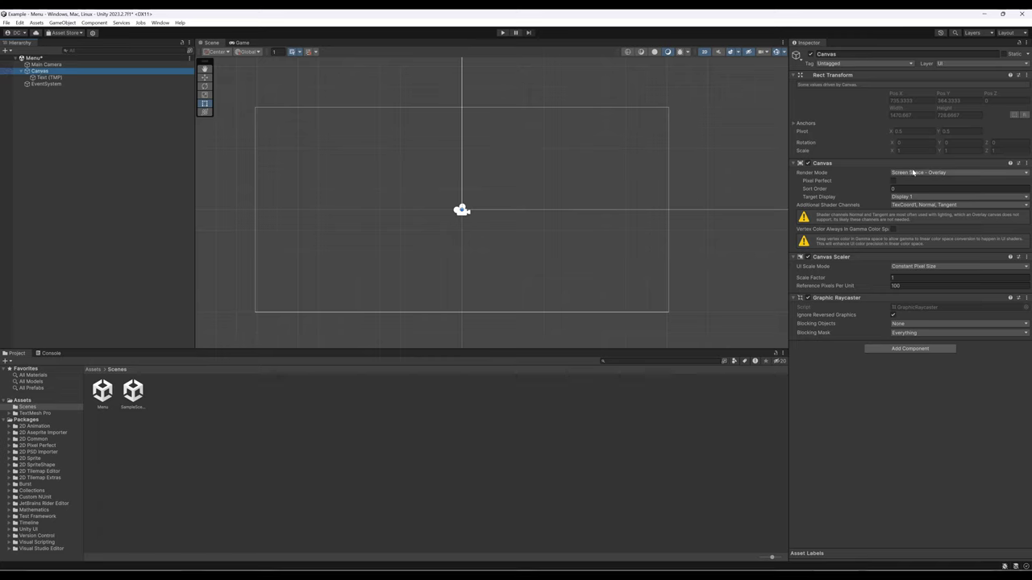
left_click(913, 172)
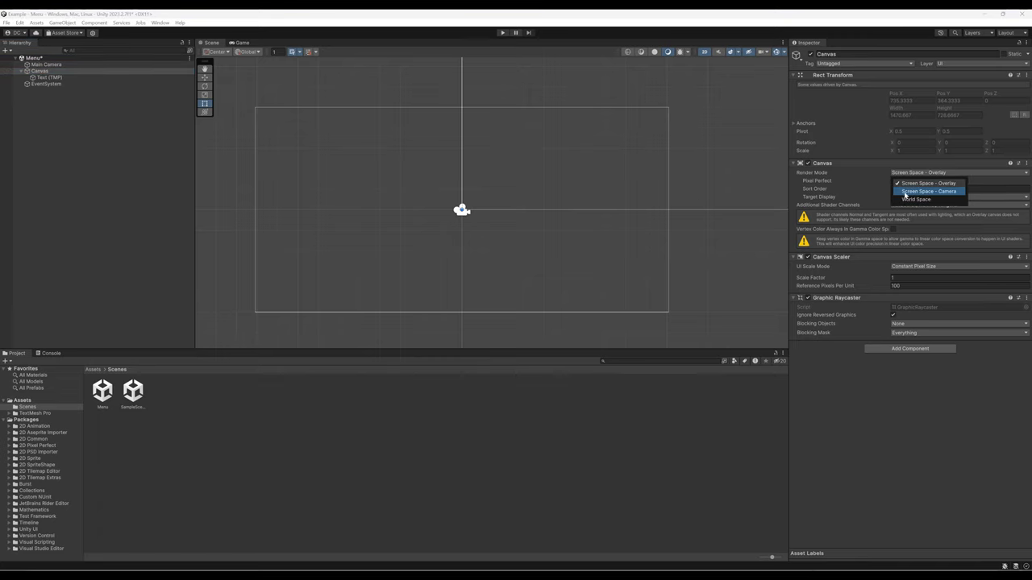
left_click(940, 192)
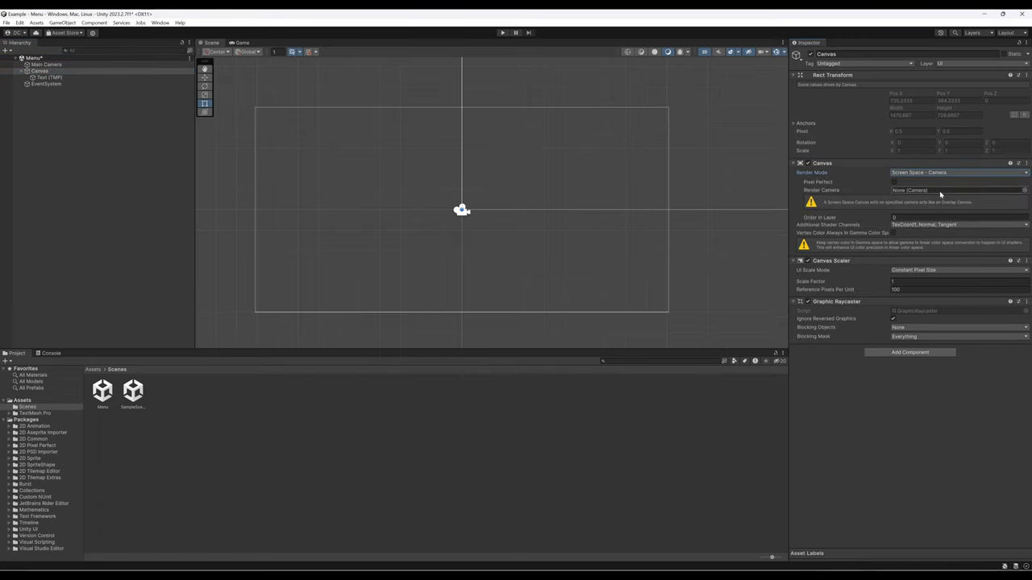
left_click(1024, 189)
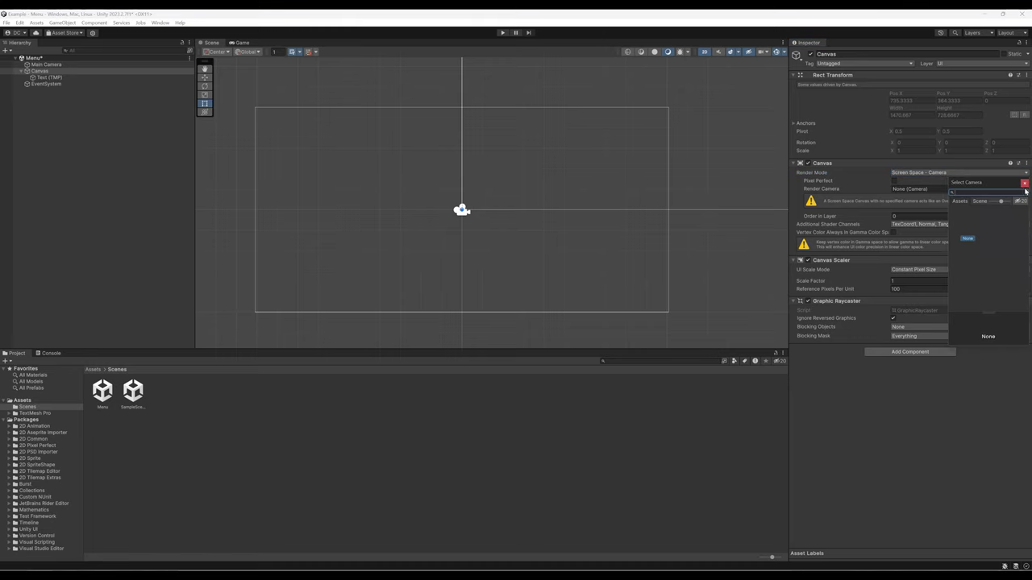
left_click(979, 202)
left_click(975, 215)
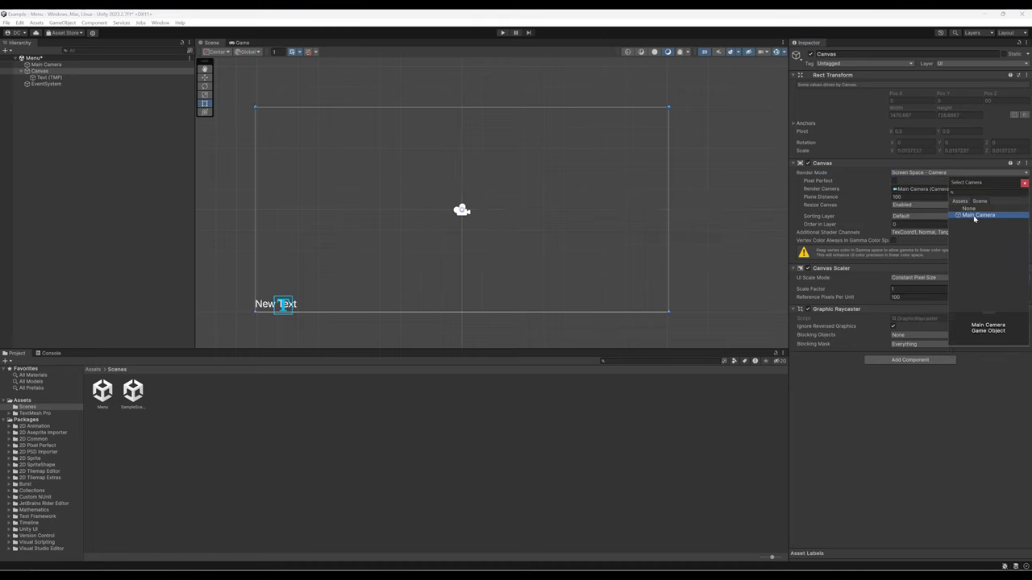
left_click(1024, 184)
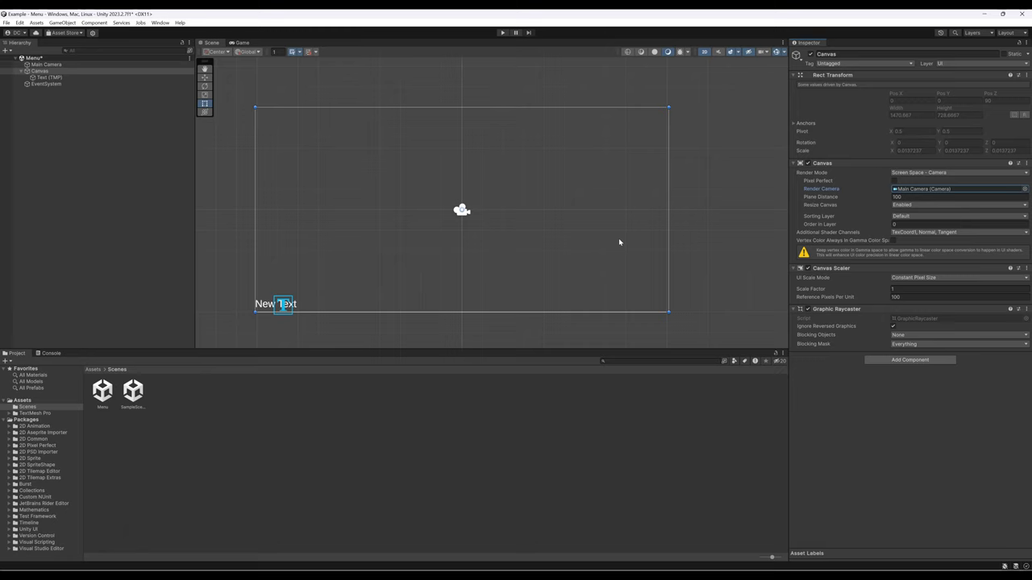
Step: Move the text object to the upper centre of the canvas and enlarge its box to about 581 by 146
left_click(283, 304)
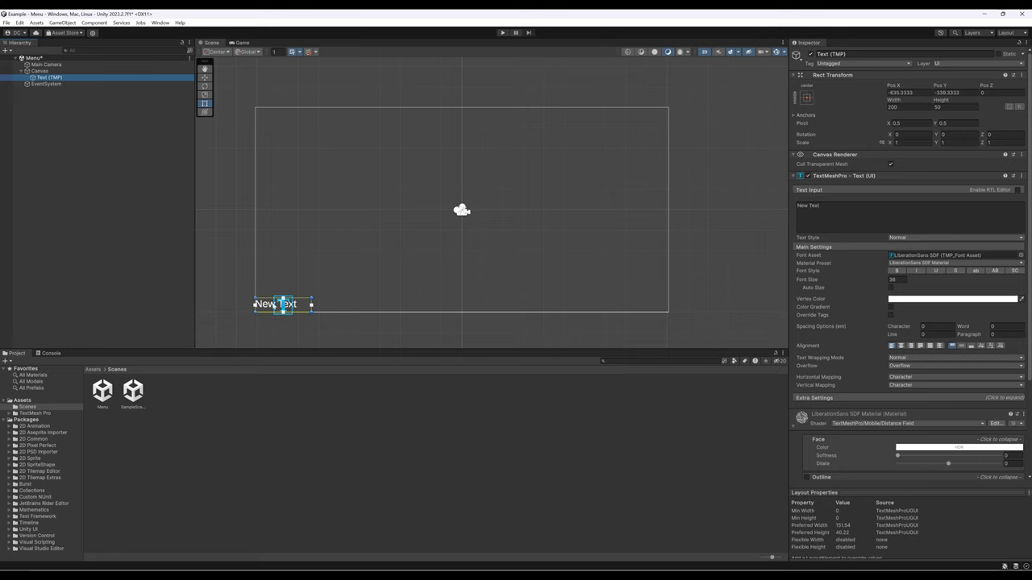
left_click_drag(274, 306, 379, 126)
left_click_drag(490, 164, 543, 167)
Step: Change the text object's content to "Main Menu" and centre it horizontally
left_click(873, 216)
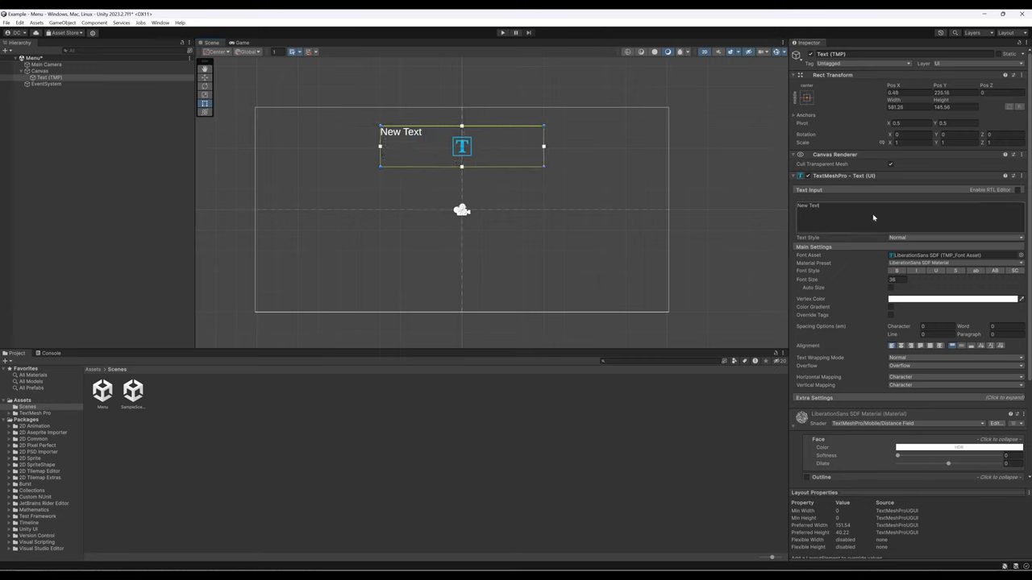
key("BackSpace")
type("Main Menu")
left_click(900, 345)
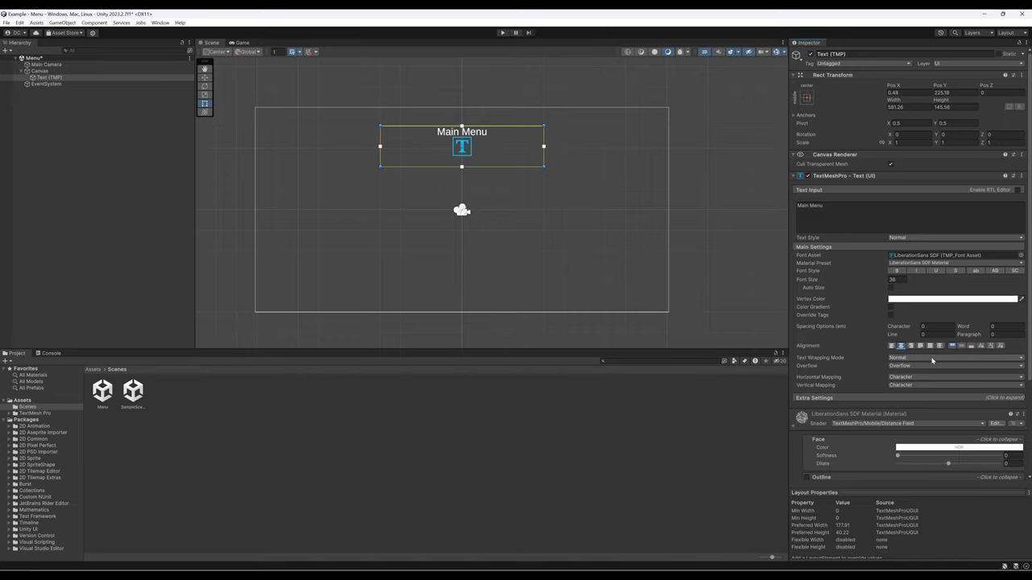
Step: Test-run the Menu scene and stop it, and review the settings of the Canvas and its Main Menu text
left_click(502, 32)
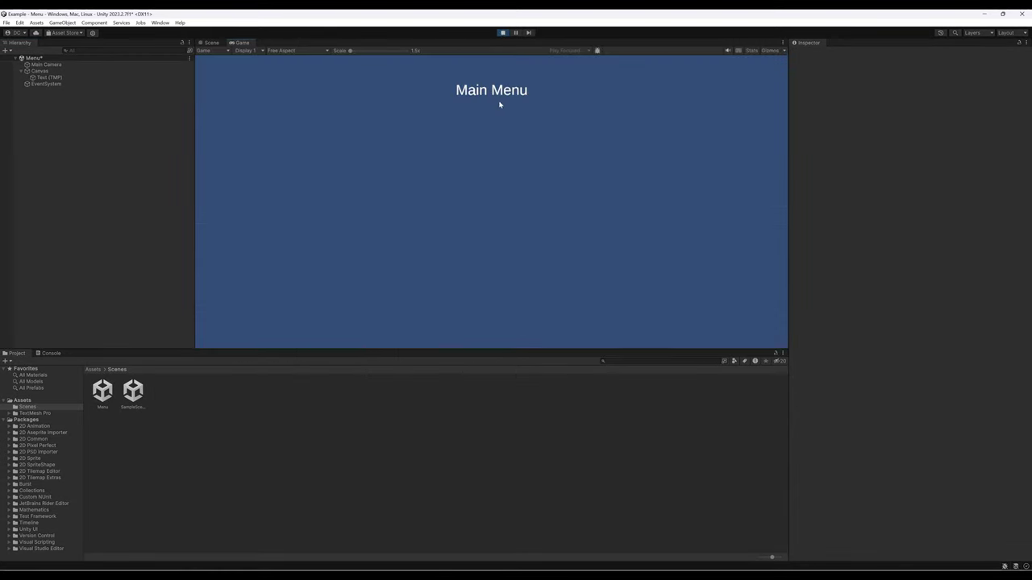
left_click(500, 33)
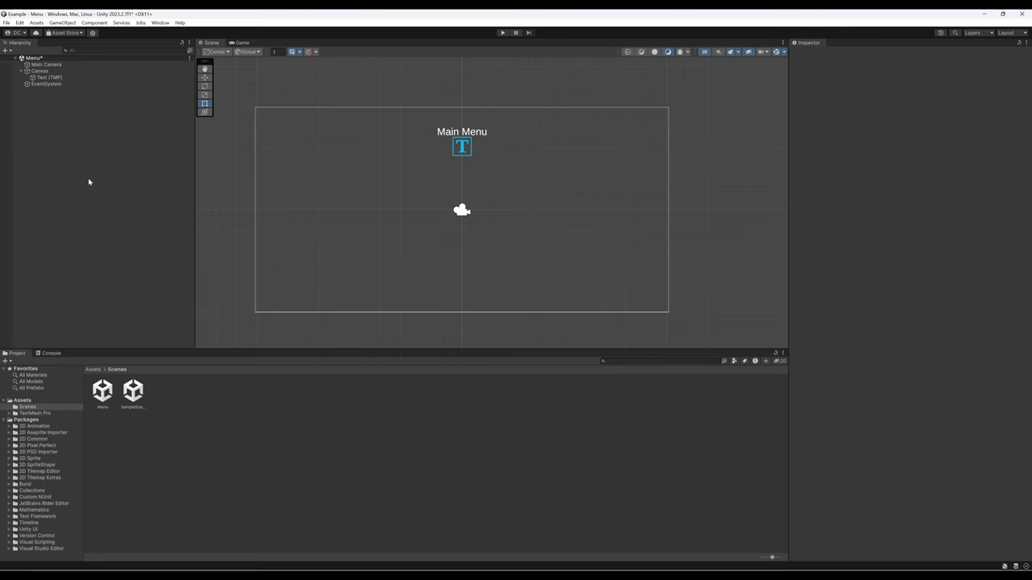
left_click(53, 73)
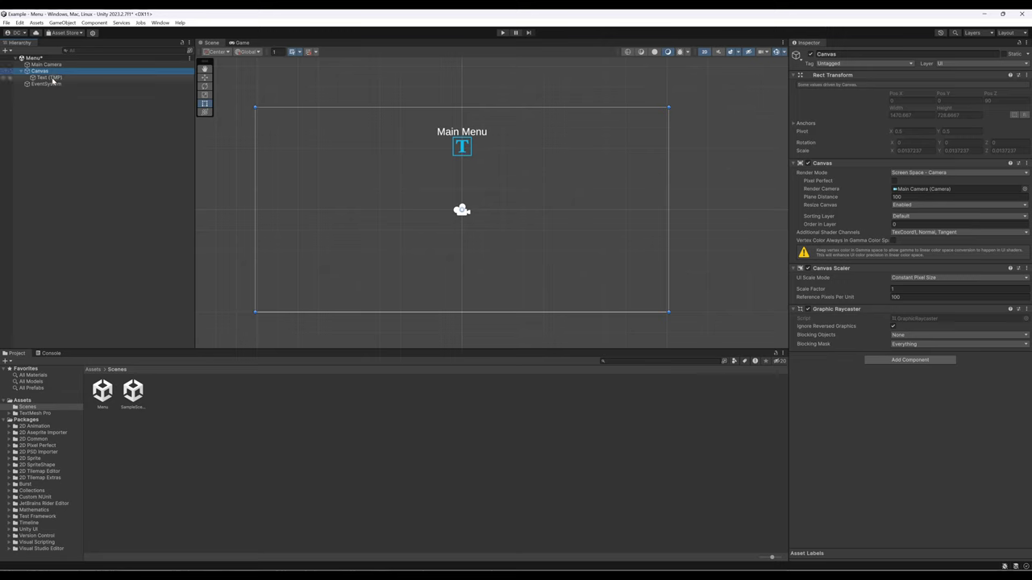
left_click(48, 78)
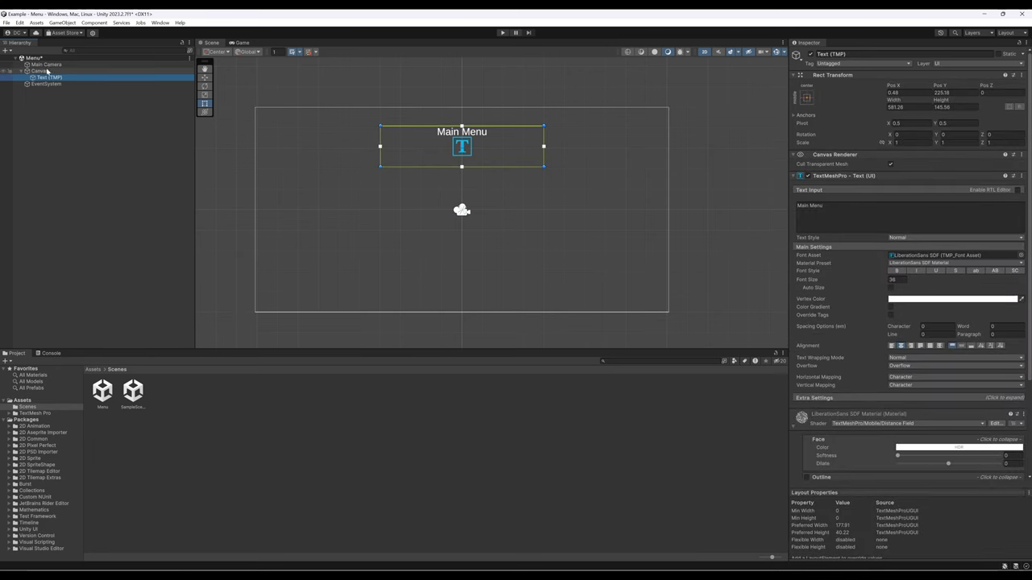
left_click(40, 71)
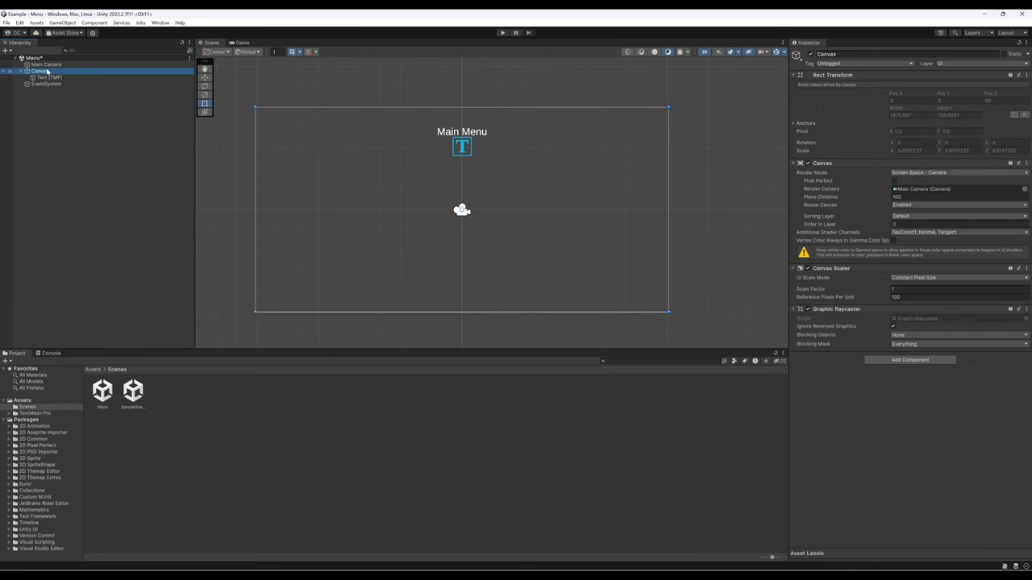
Step: Add a TextMeshPro UI button as a child of the Canvas
left_click(49, 78)
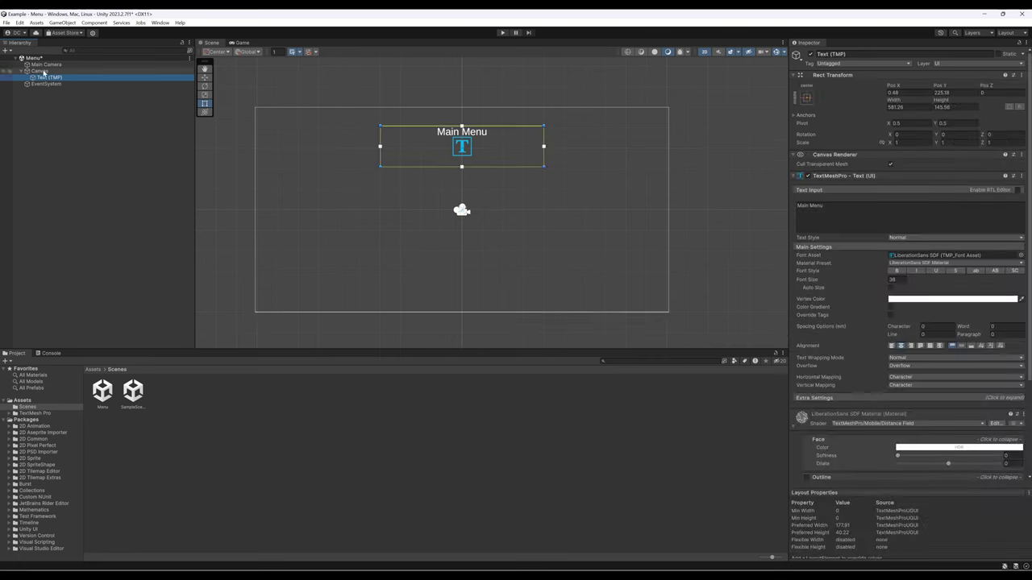
left_click(40, 71)
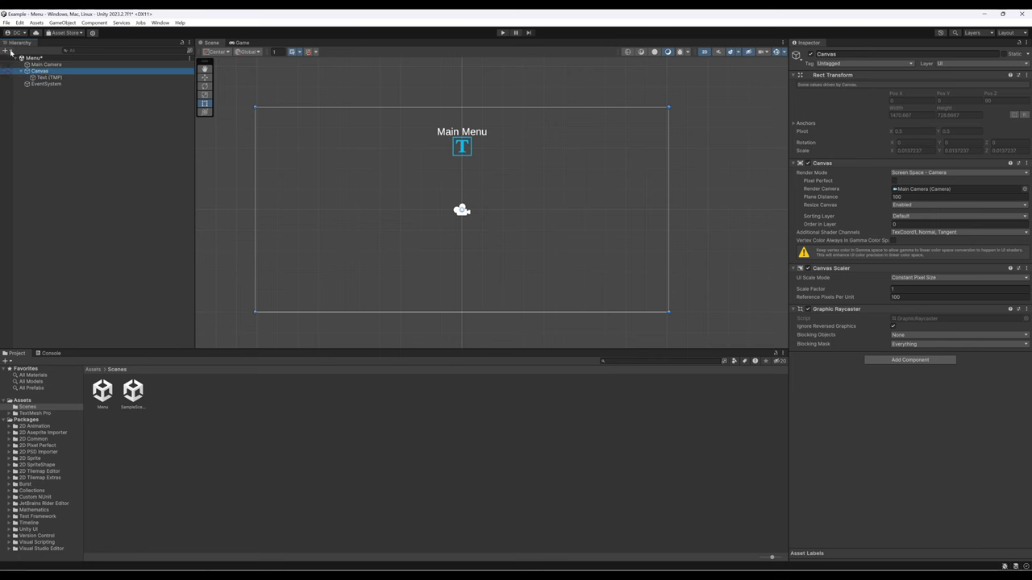
left_click(7, 51)
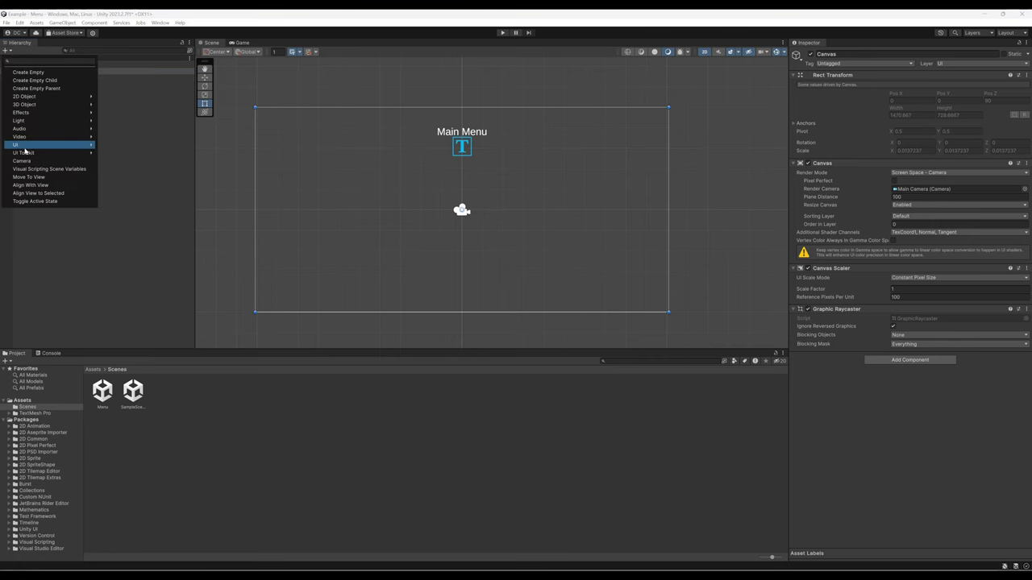
mouse_move(25, 149)
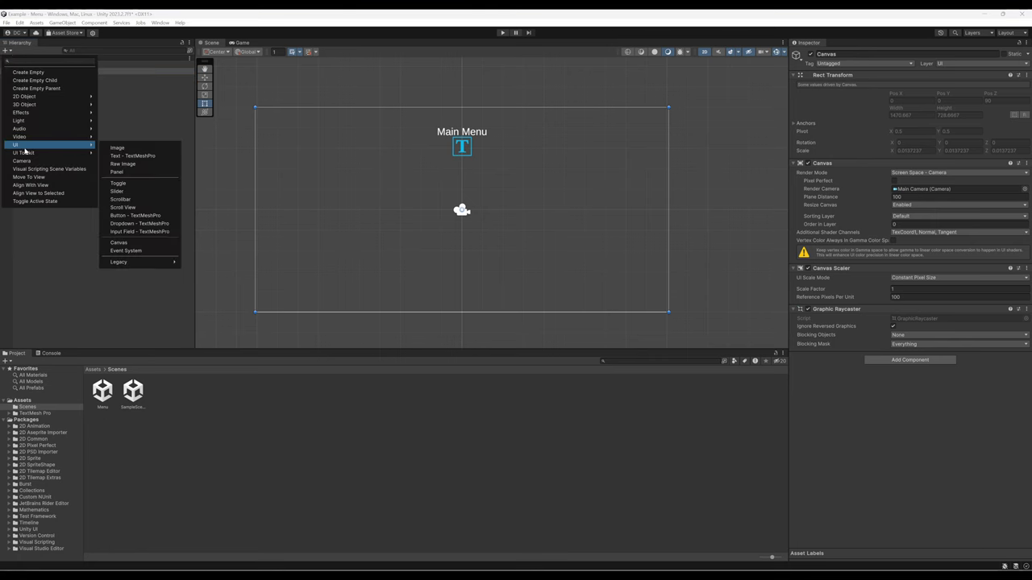
left_click(129, 216)
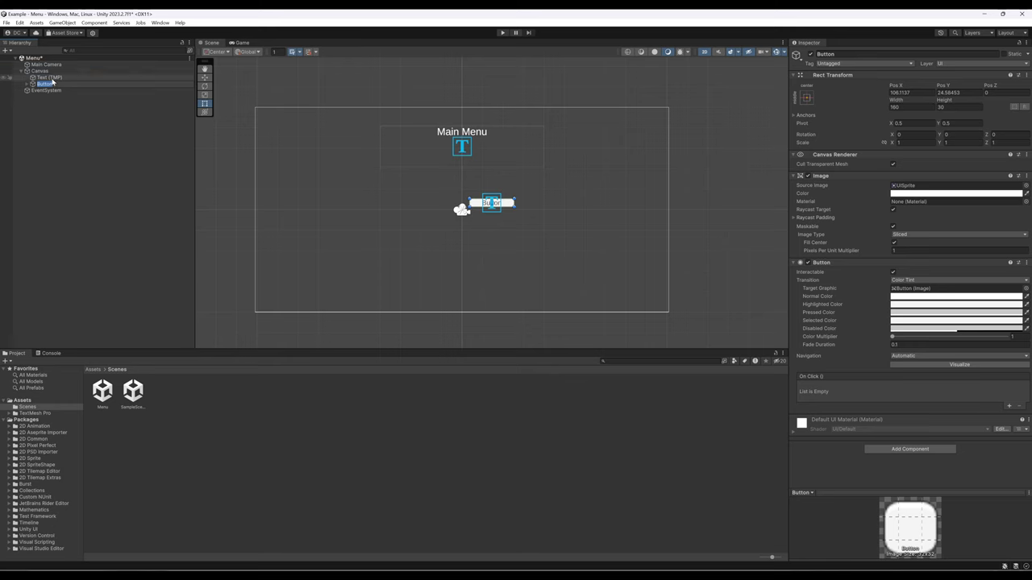
Step: Move the button to the centre of the canvas and enlarge it to about 228 by 94
left_click(42, 77)
left_click(44, 84)
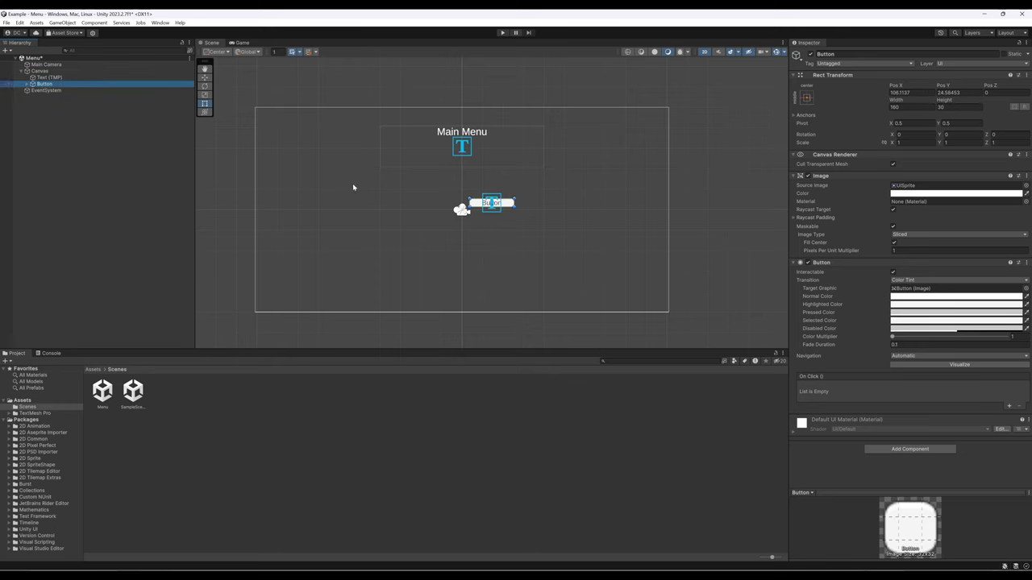
mouse_move(493, 207)
left_mouse_down()
mouse_move(462, 207)
mouse_move(503, 226)
mouse_move(474, 209)
left_mouse_up()
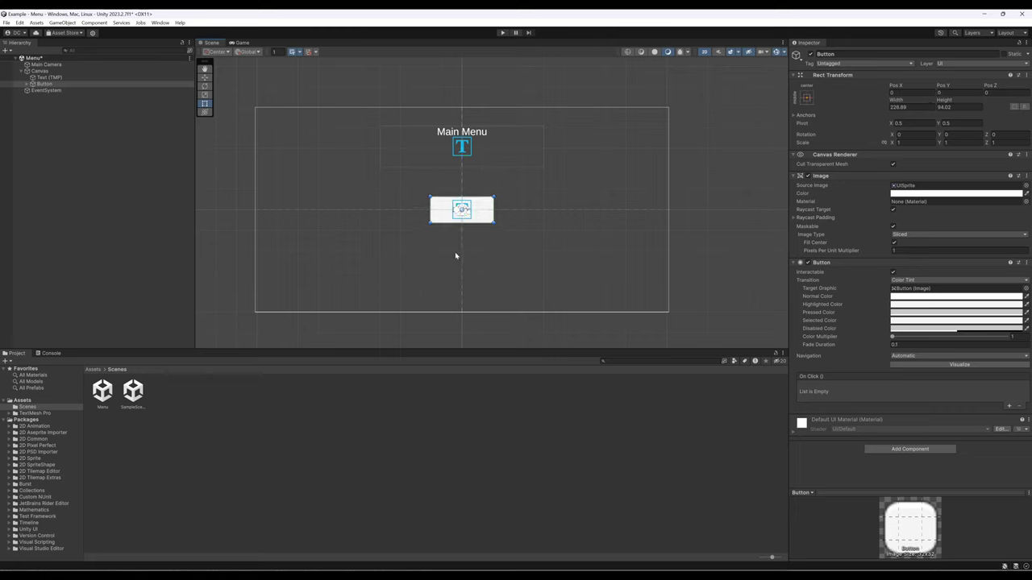
Step: Change the text of the button's label object to "Start"
left_click(49, 78)
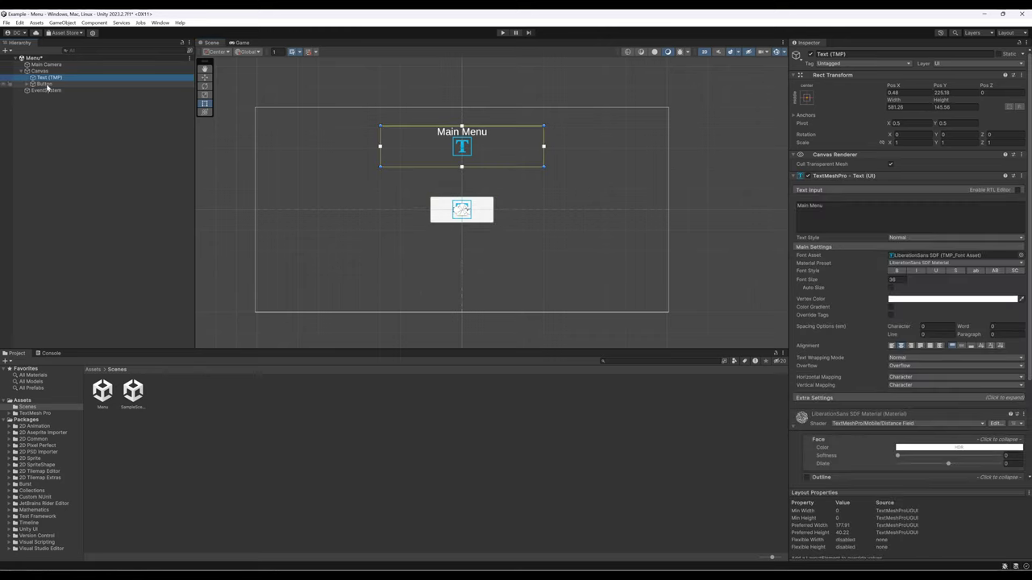
left_click(45, 85)
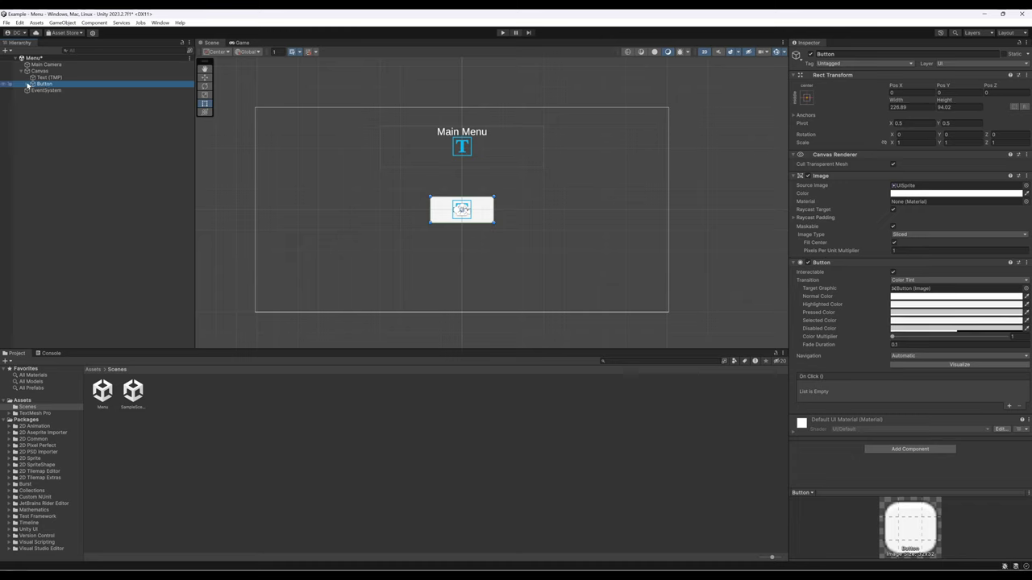
left_click(27, 84)
left_click(53, 90)
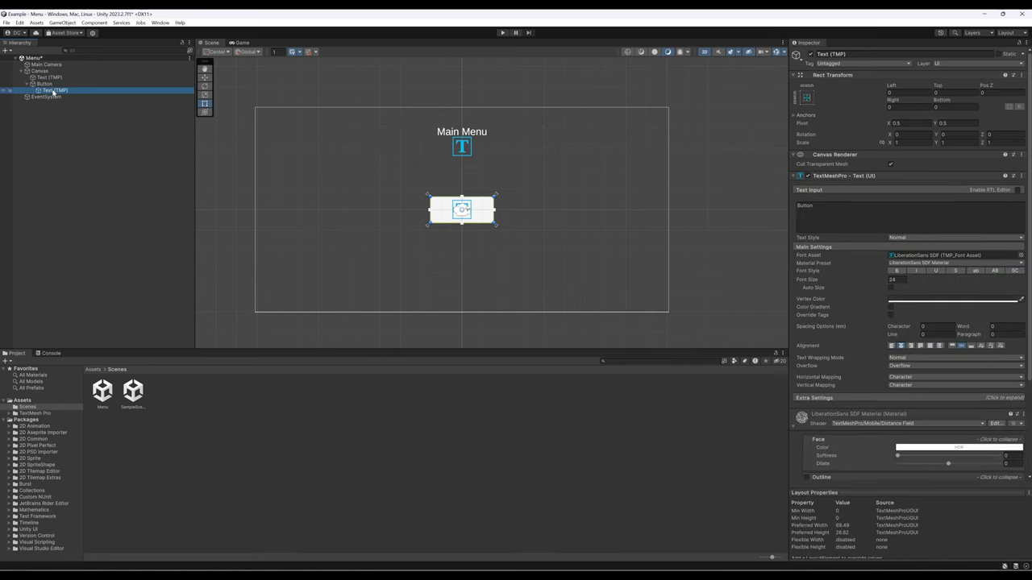
double_click(805, 206)
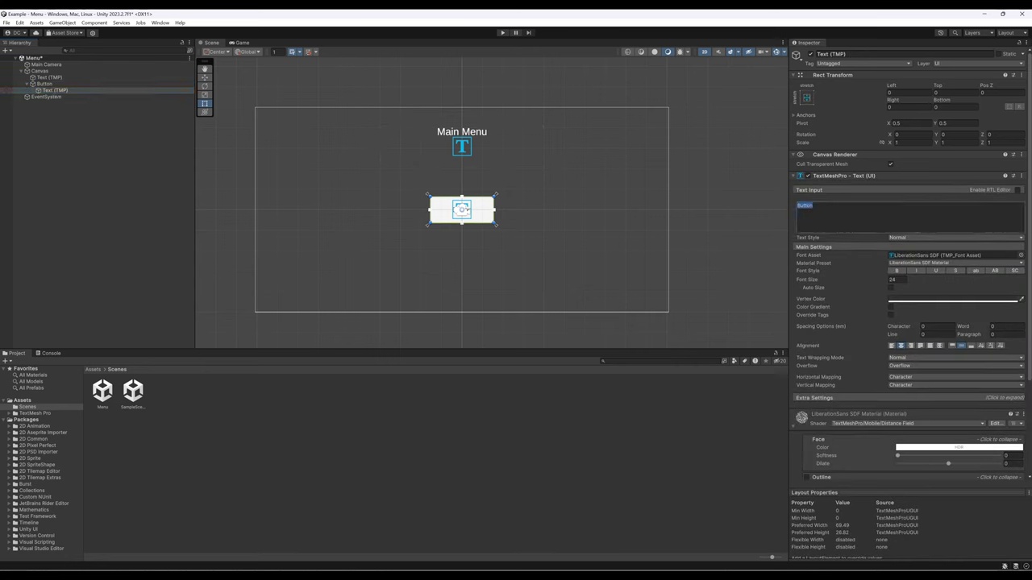
type("Start")
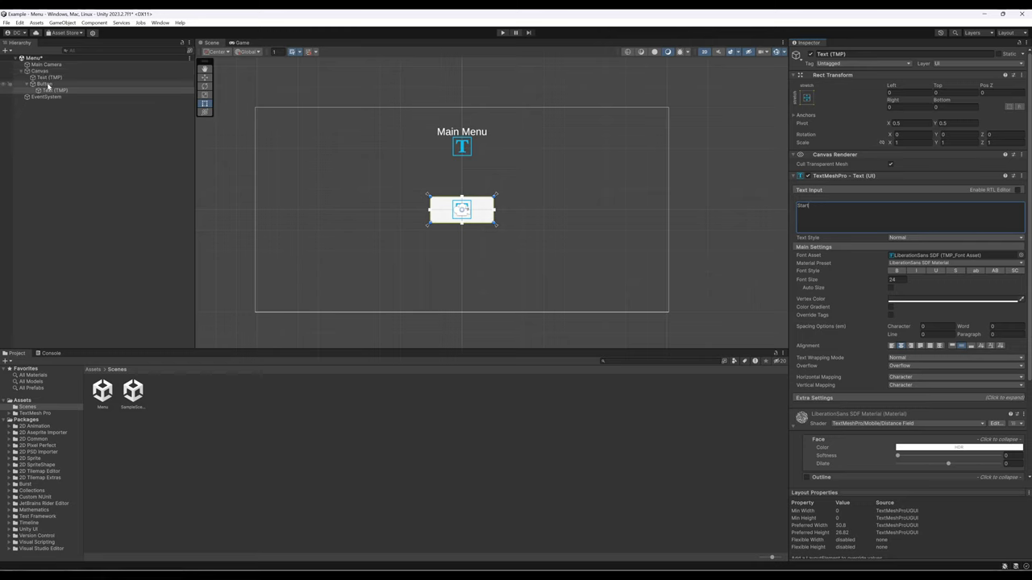
left_click(47, 85)
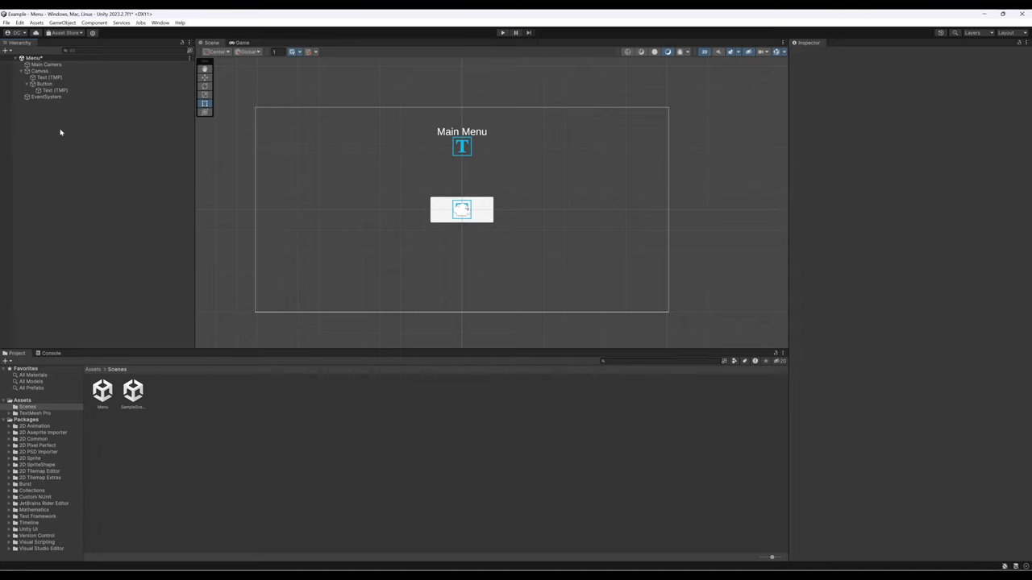
Step: Create an empty game object at the root of the Menu scene and name it MainMenuCode
left_click(8, 51)
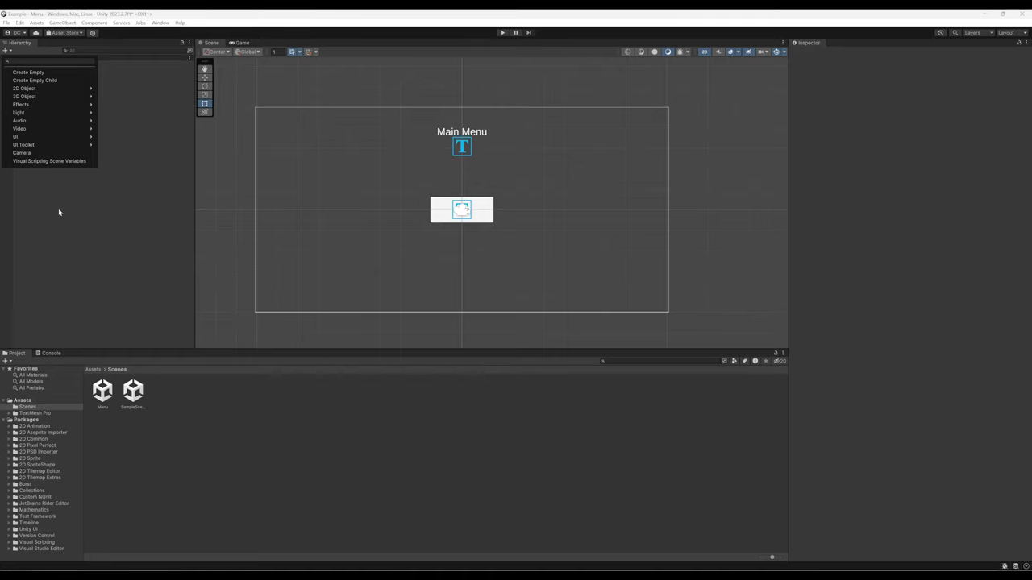
left_click(44, 72)
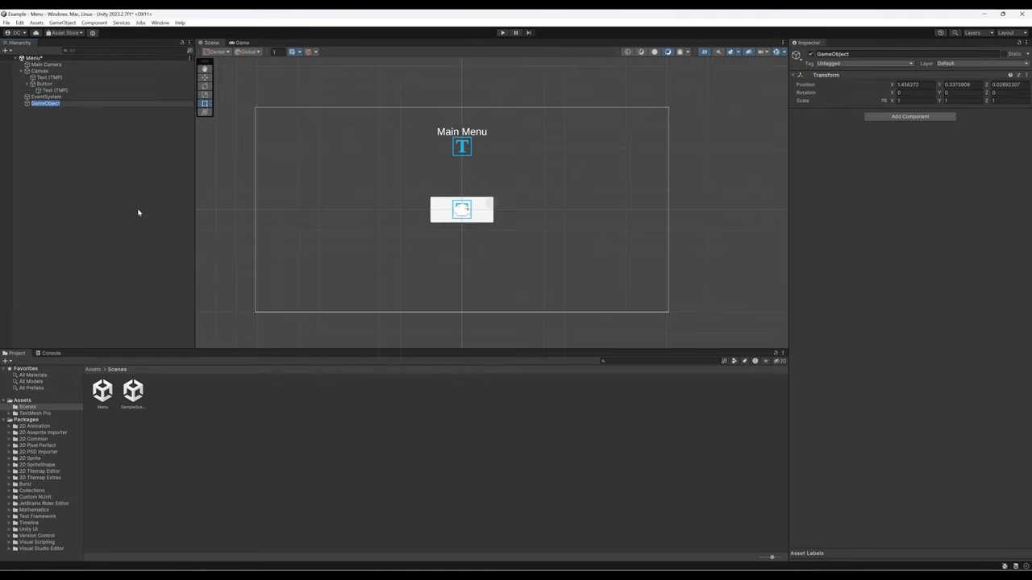
type("MainMenuCode")
key("Return")
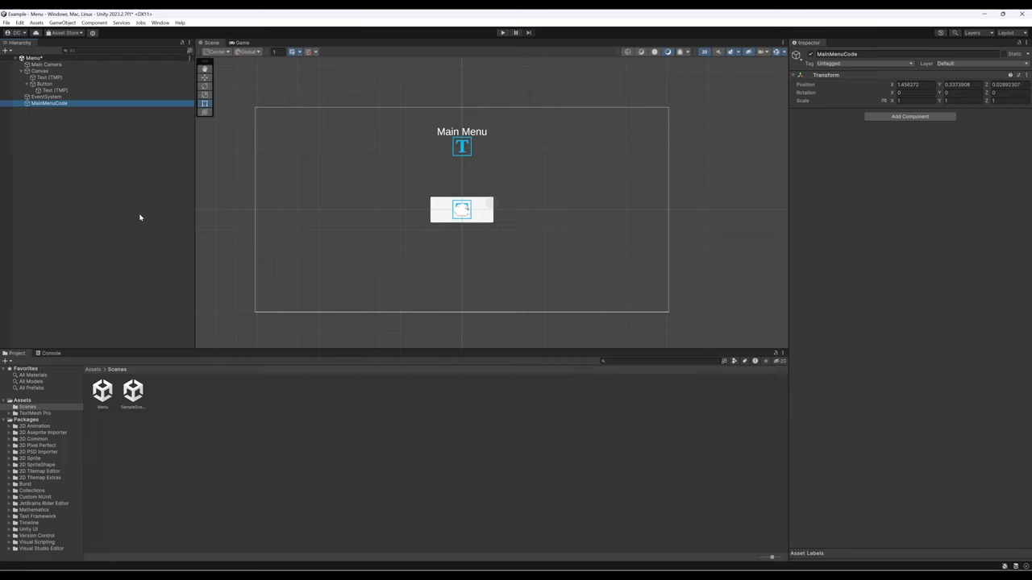
Step: Create a new script component called MainMenu and attach it to the MainMenuCode object
left_click(890, 116)
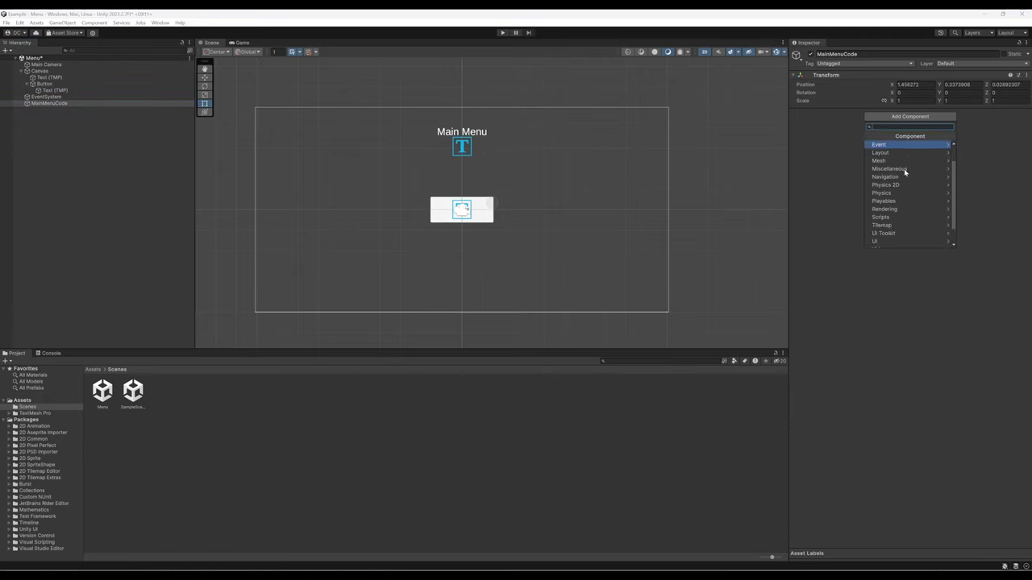
scroll(894, 234, "down", 3)
left_click(882, 244)
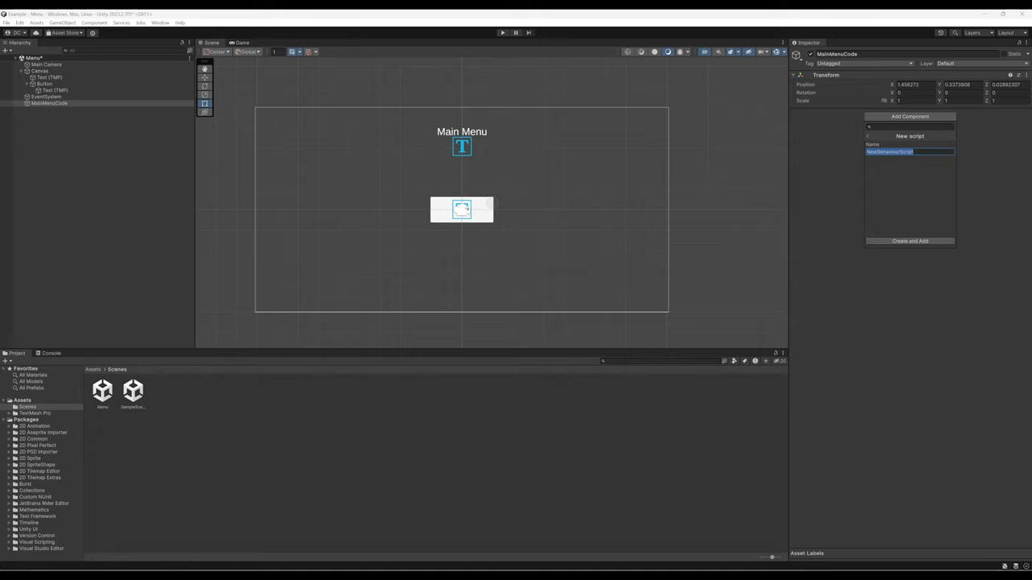
left_click(917, 153)
key("ctrl+a")
key("BackSpace")
key("BackSpace")
key("BackSpace")
key("BackSpace")
key("BackSpace")
key("BackSpace")
key("BackSpace")
key("BackSpace")
key("BackSpace")
key("BackSpace")
key("BackSpace")
key("BackSpace")
key("BackSpace")
key("BackSpace")
key("BackSpace")
type("MainMenu")
left_click(901, 240)
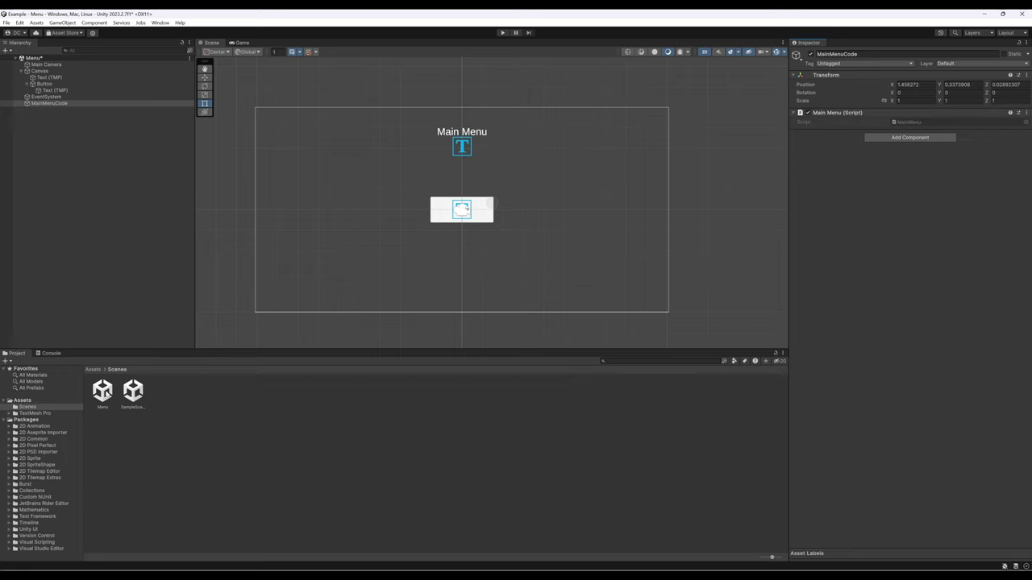
Step: Open the MainMenu script from the Assets folder in Visual Studio and delete its default Start and Update methods with their comments
left_click(27, 400)
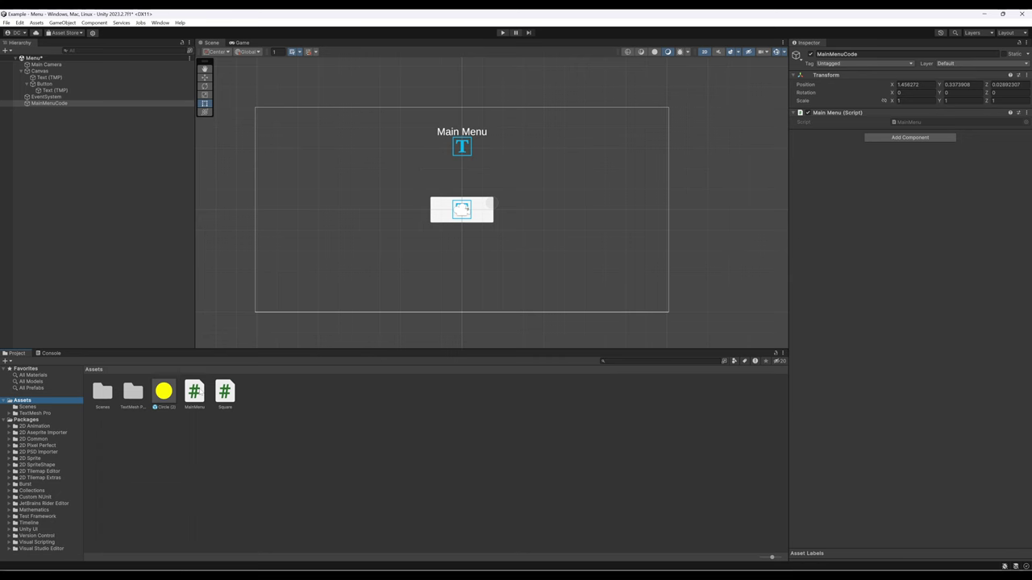
double_click(195, 392)
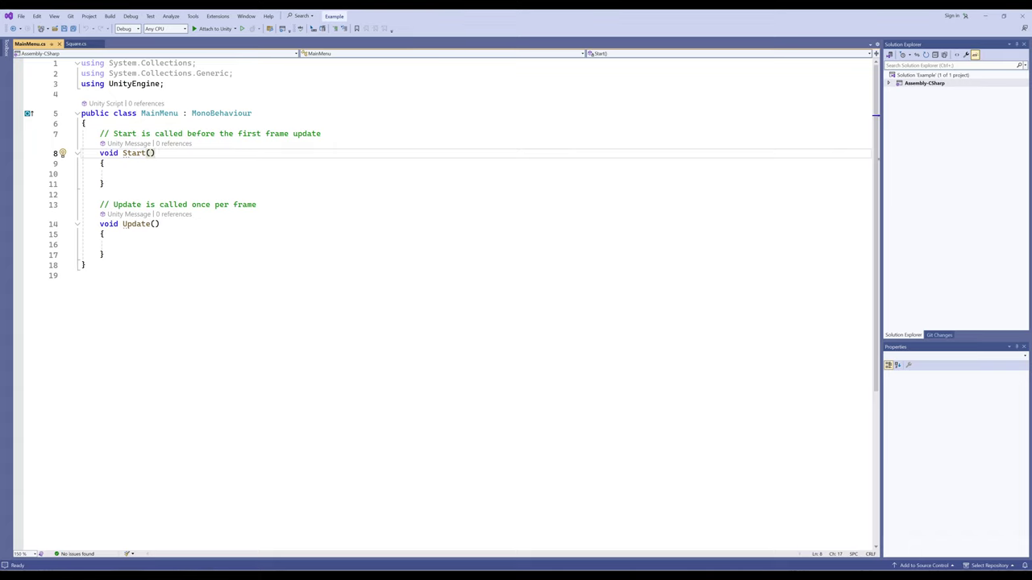
key("Up")
key("Home")
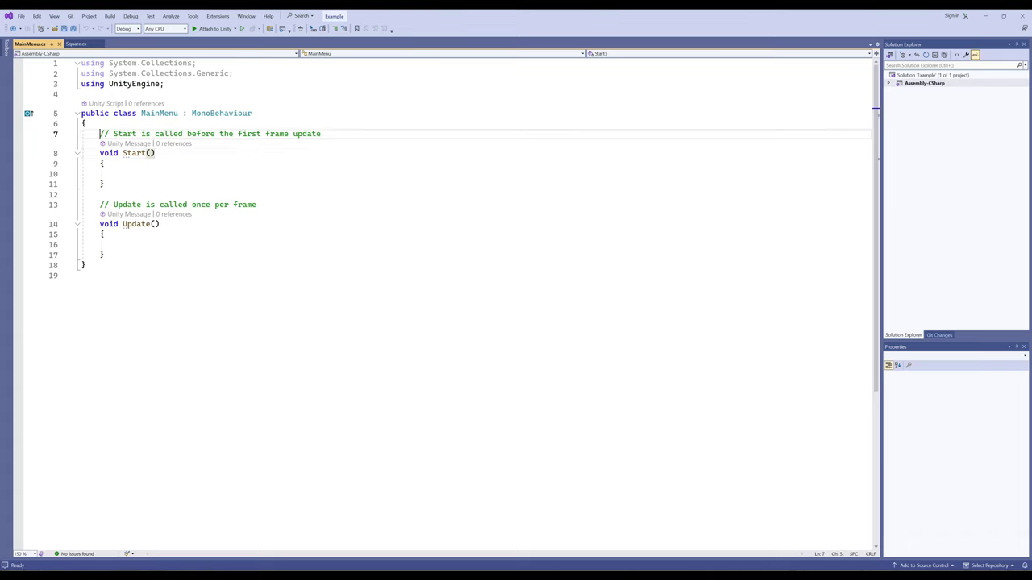
key("shift+Down")
key("shift+Down")
key("shift+Down")
key("shift+Down")
key("shift+Down")
key("shift+Down")
key("shift+Down")
key("shift+Down")
key("shift+Down")
key("shift+Down")
key("shift+End")
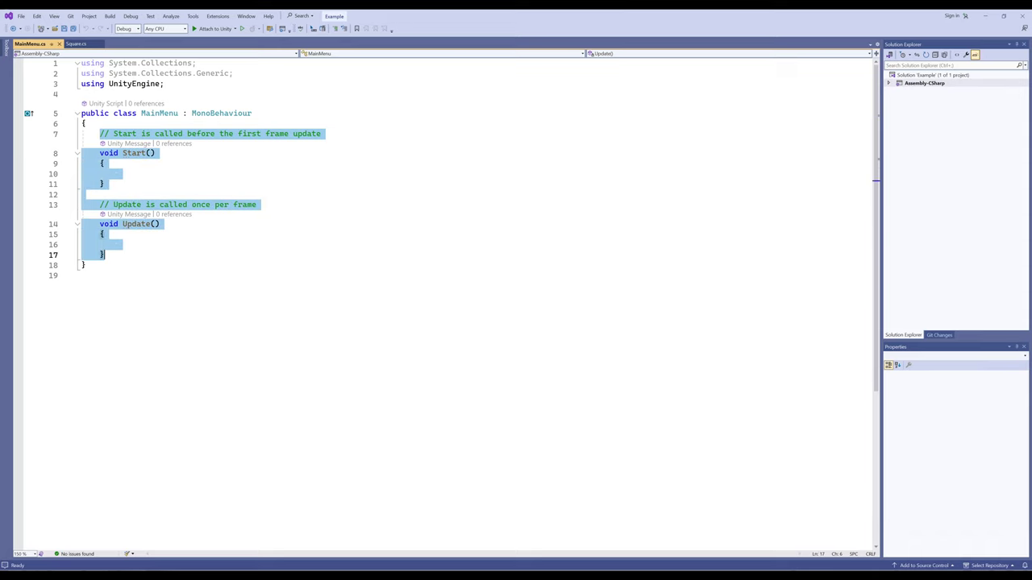
key("Delete")
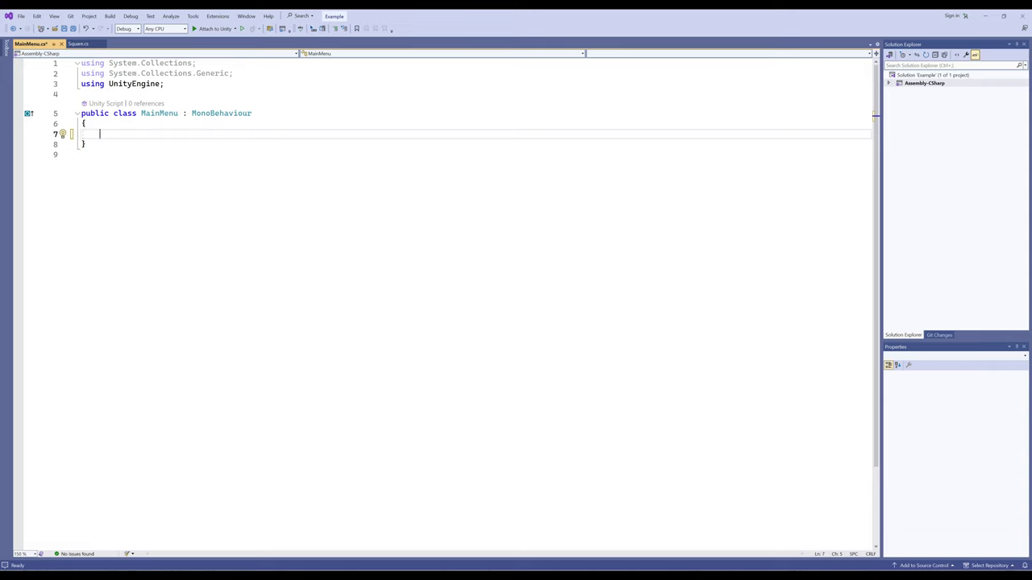
Step: Declare an empty void StartGame() method inside the MainMenu class
type("void StartGame")
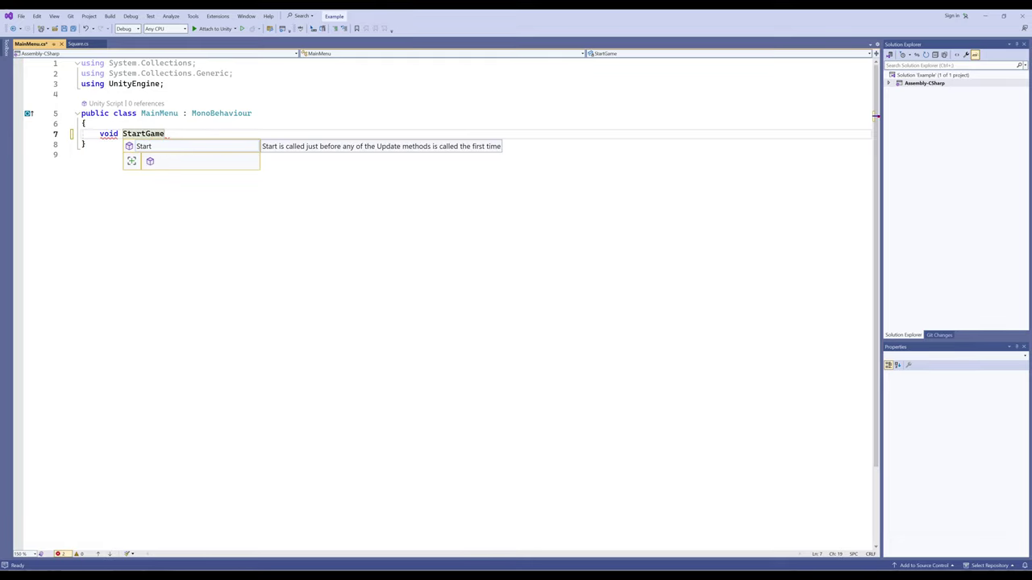
type("()")
key("Return")
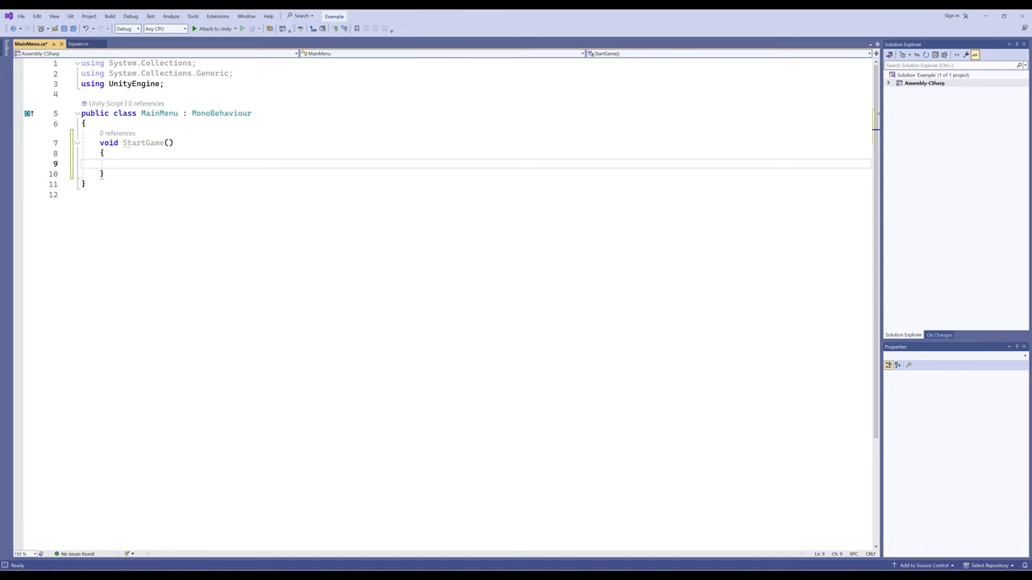
Step: Make the StartGame method public
left_click(81, 153)
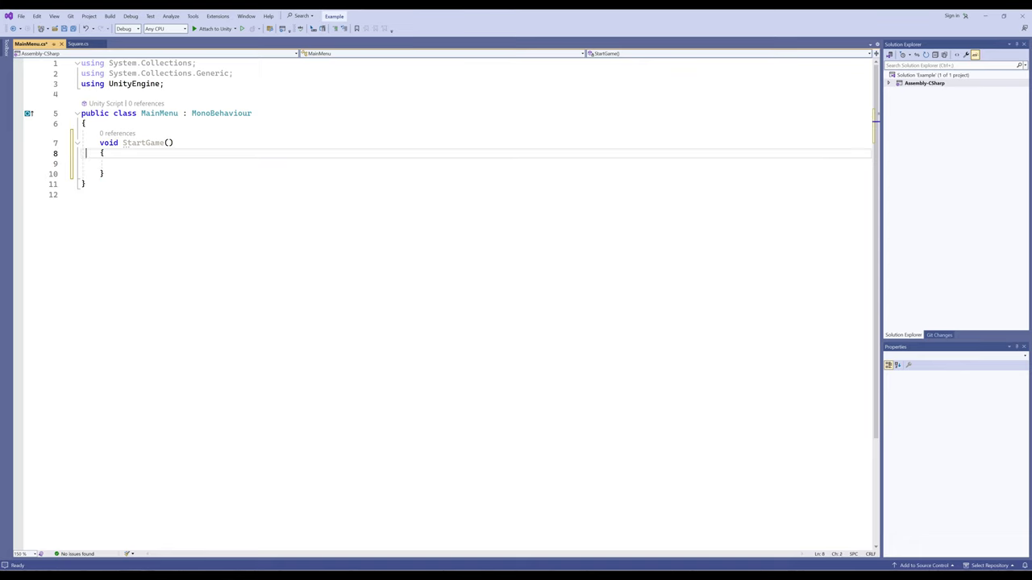
key("Up")
key("Home")
type("p")
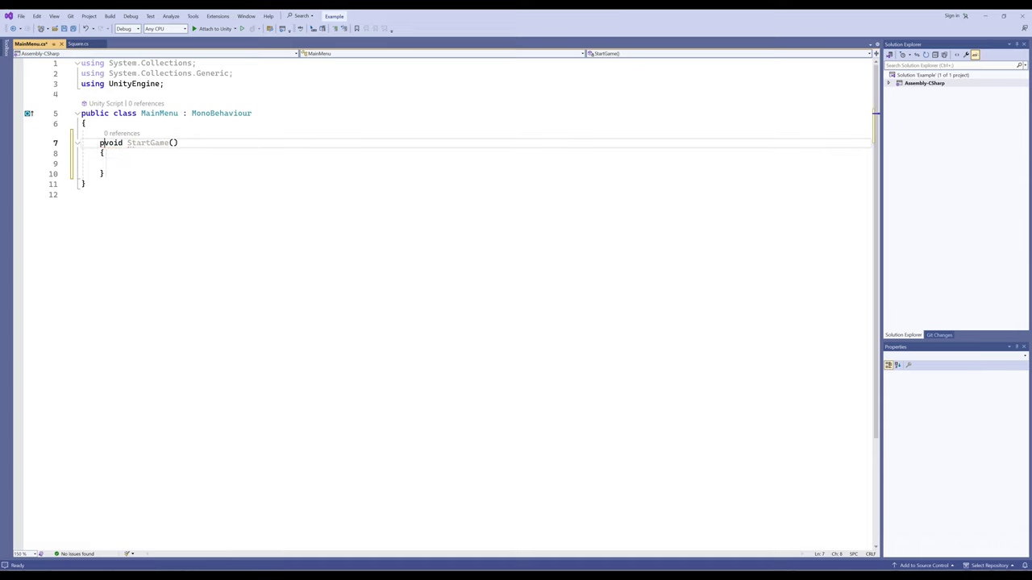
type("ublic")
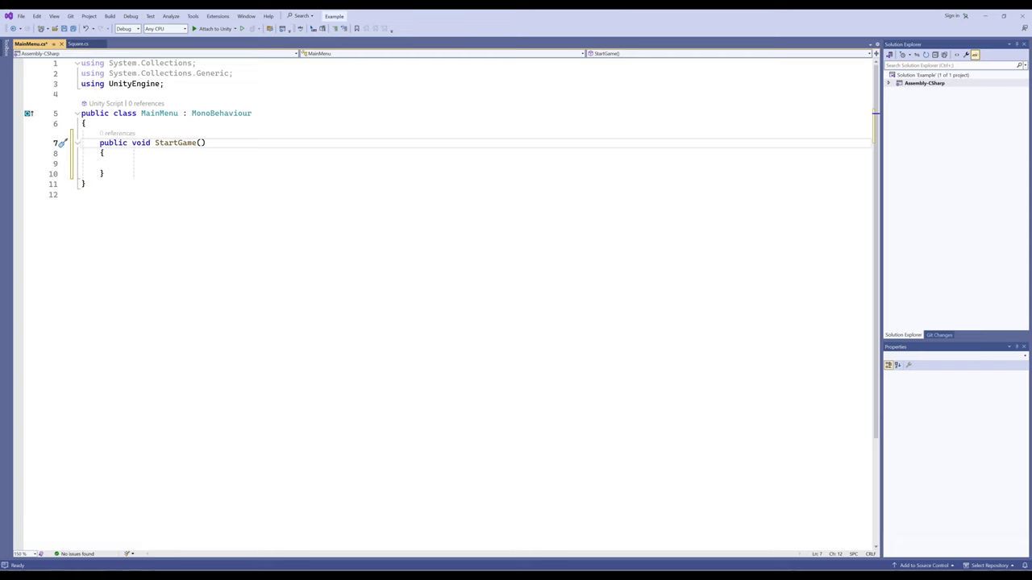
Step: Insert a SceneManager reference in the StartGame method body, importing the UnityEngine.SceneManagement namespace
left_click(117, 163)
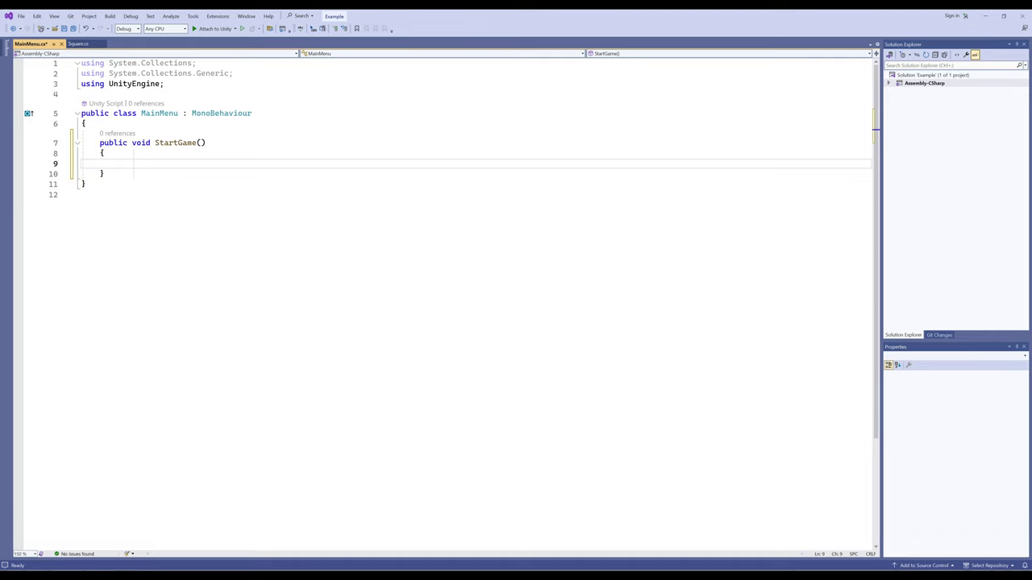
left_click(164, 84)
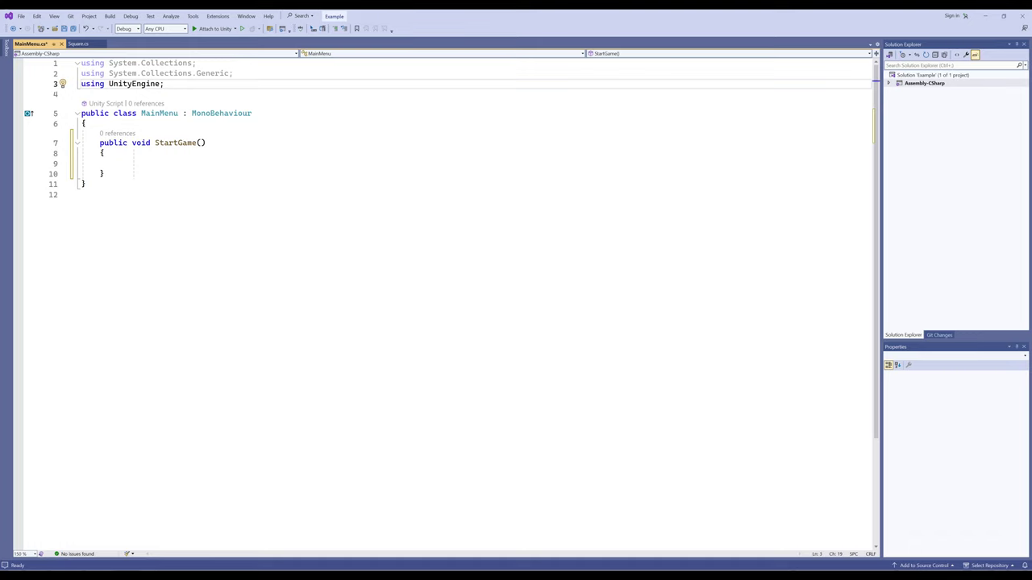
key("Down")
key("Down")
key("Down")
key("Down")
key("Down")
key("Down")
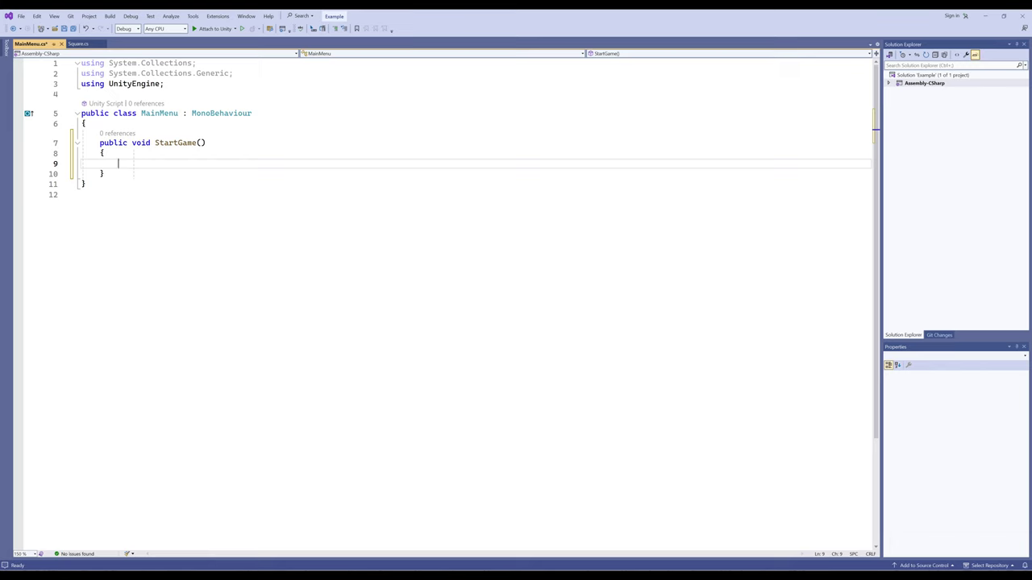
type("SceneManage")
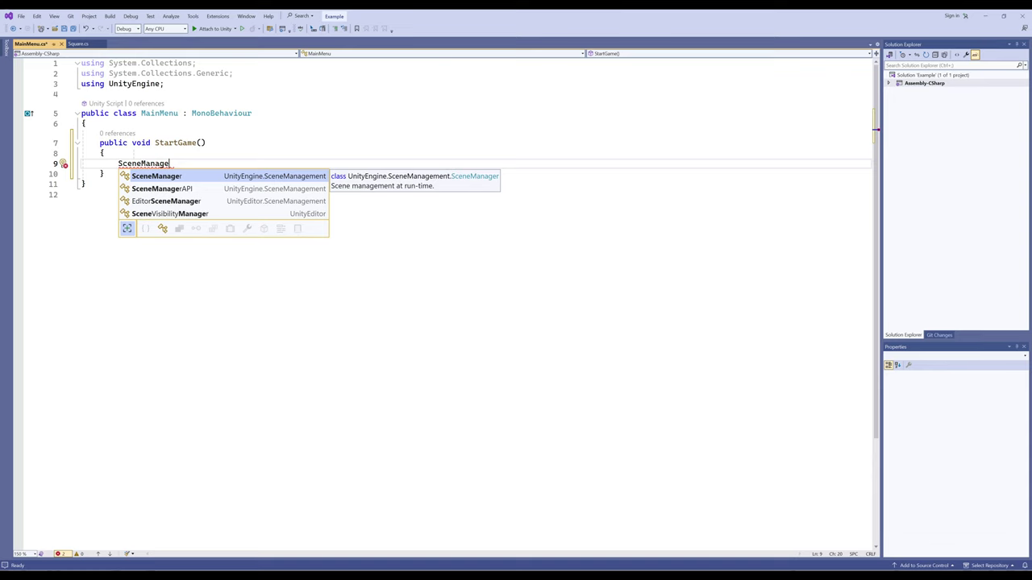
key("Tab")
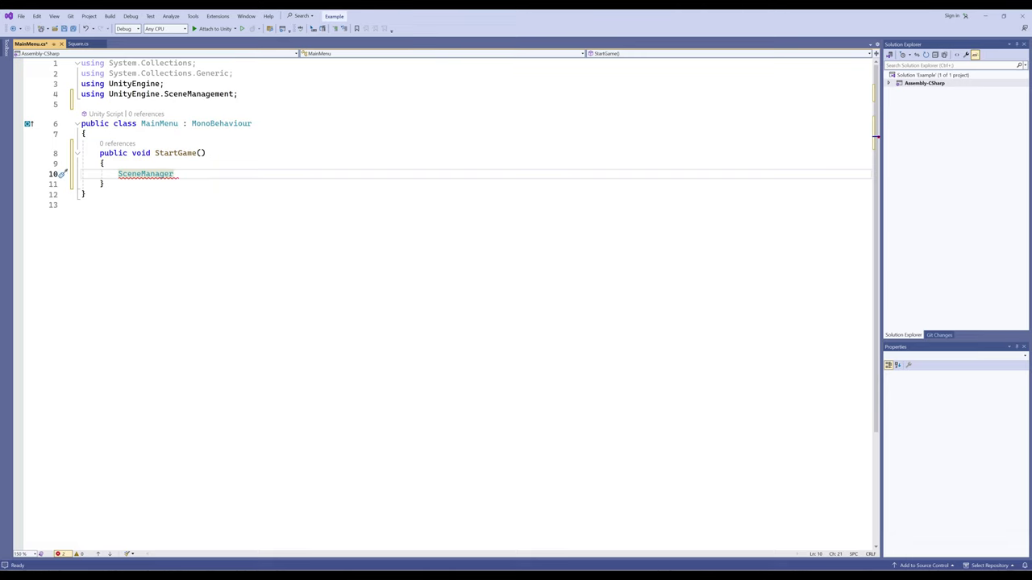
Step: Complete the SceneManager statement in StartGame as a LoadScene("SampleScene") call
left_click_drag(237, 95, 164, 95)
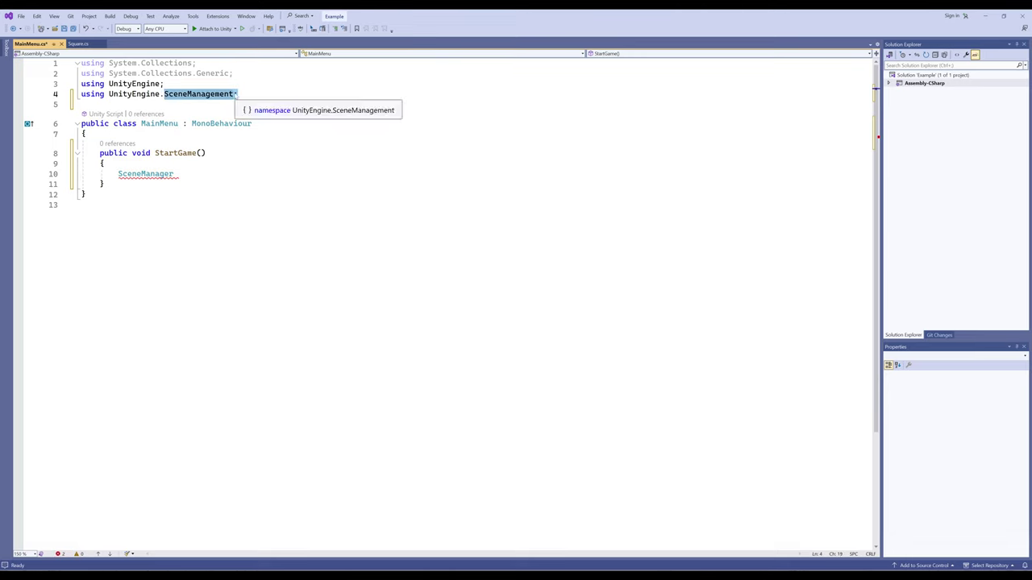
left_click(175, 173)
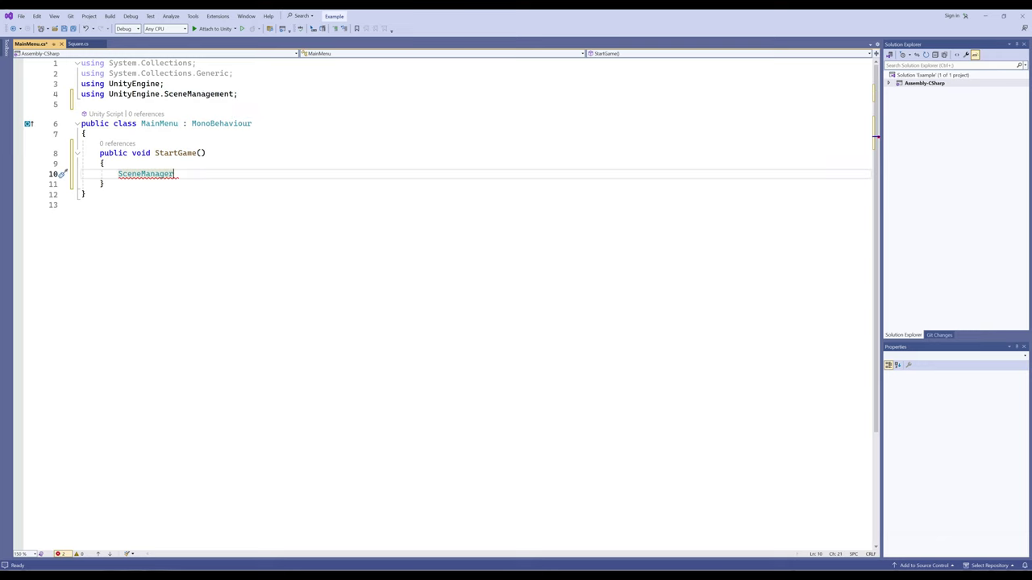
type(".")
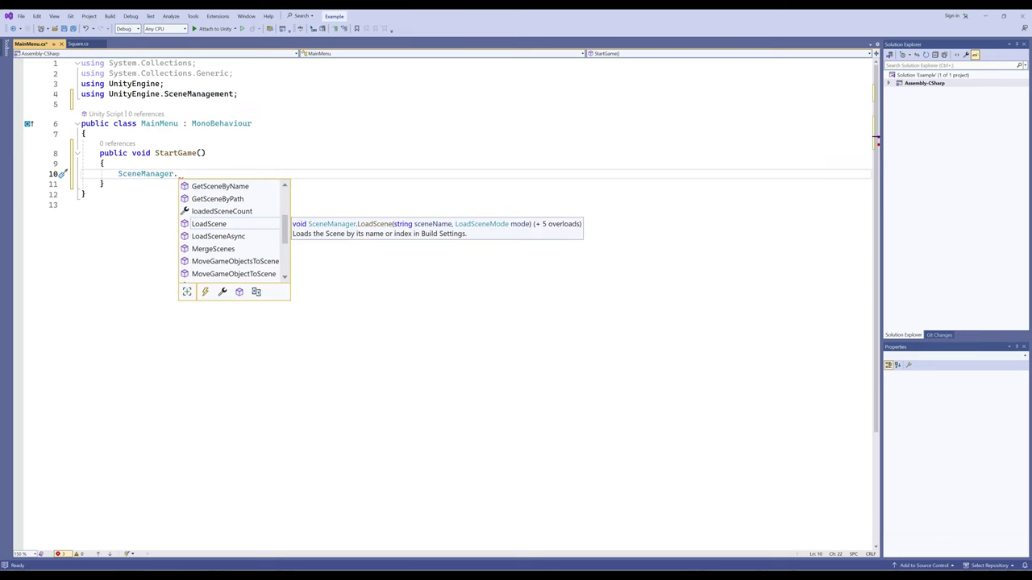
type("Loa")
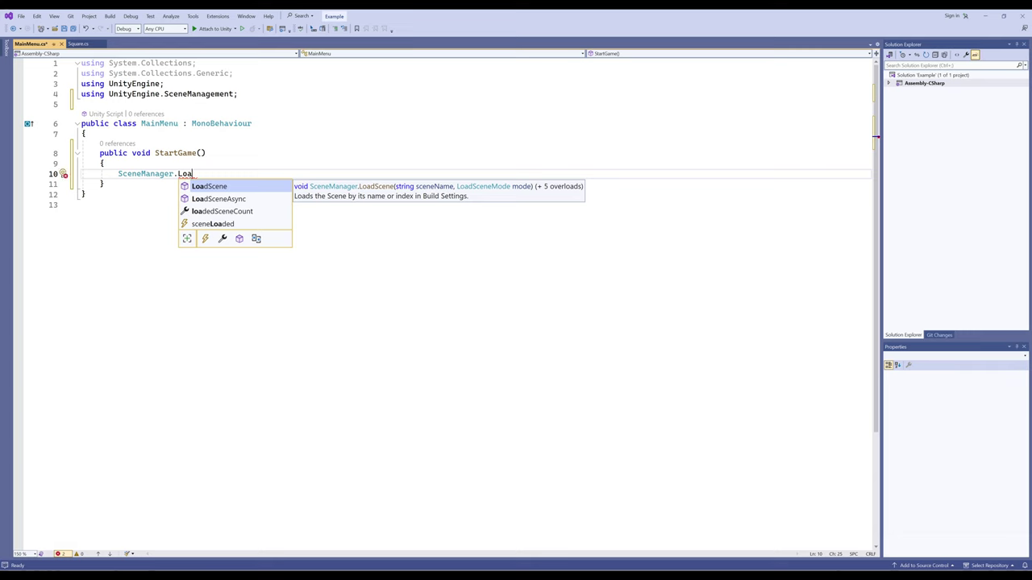
key("Tab")
type("(")
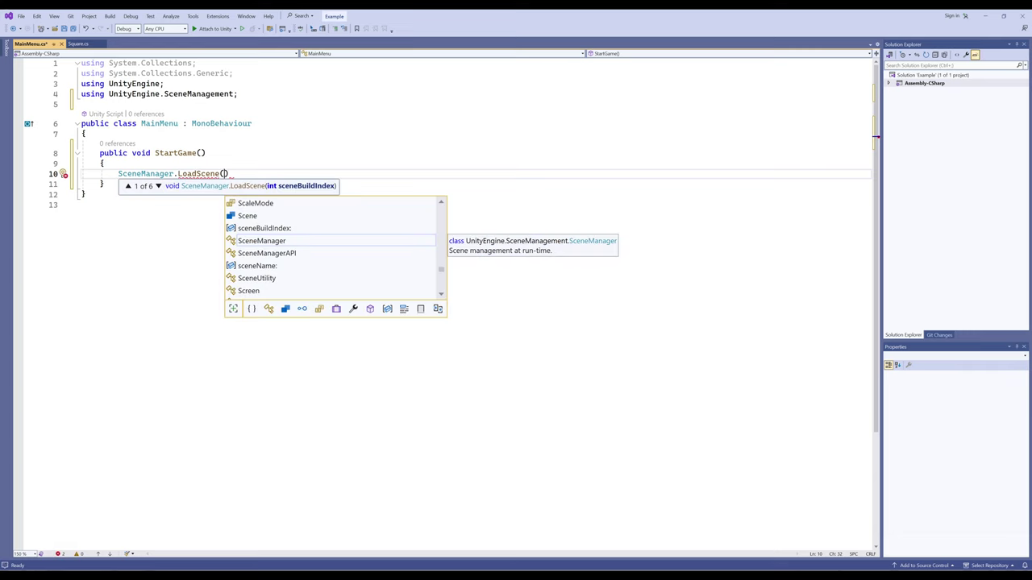
key("Escape")
type("\"")
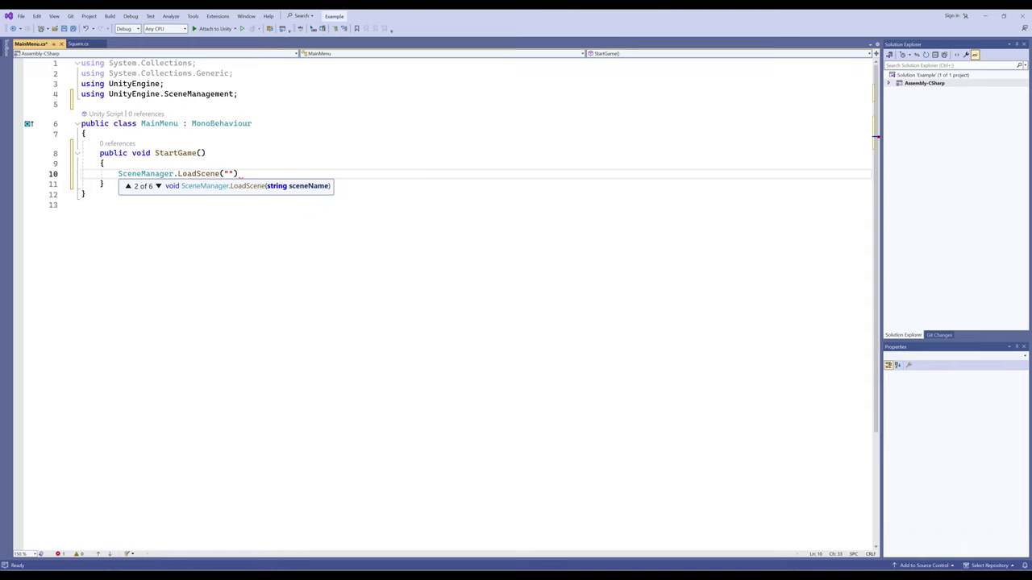
type("SampleScene\");")
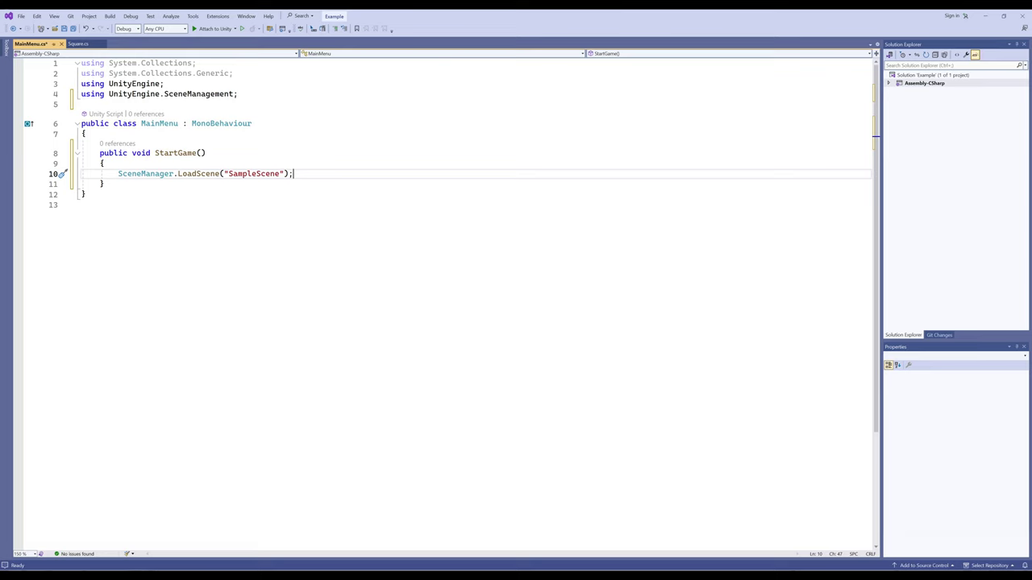
mouse_move(197, 173)
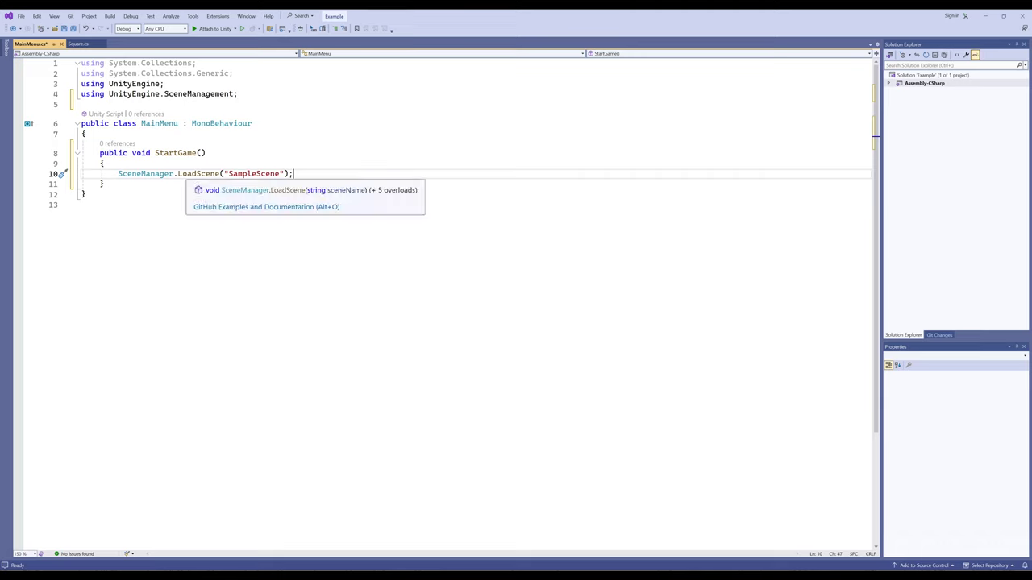
mouse_move(250, 173)
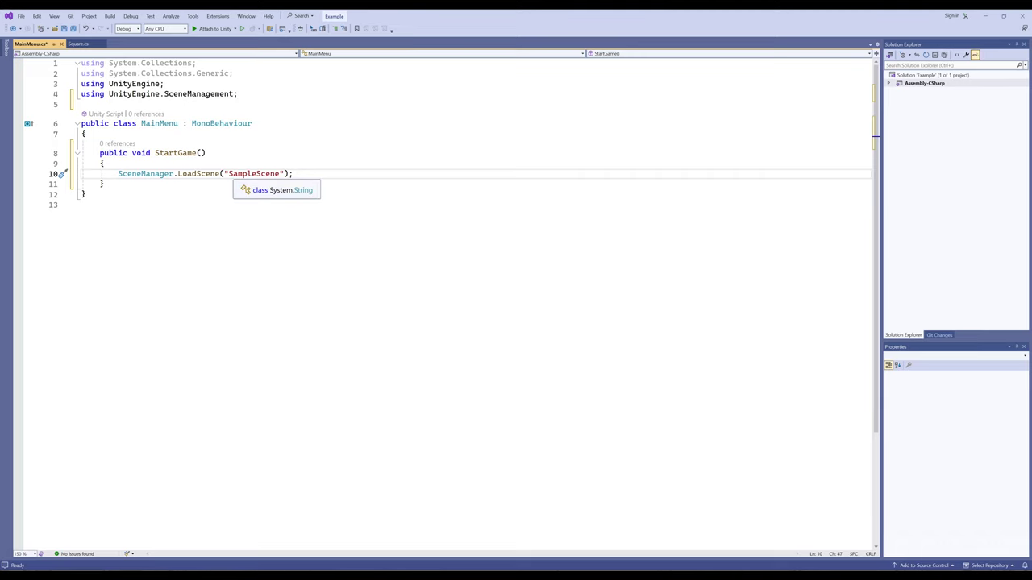
Step: Save the MainMenu script and switch back to Unity
left_click(22, 17)
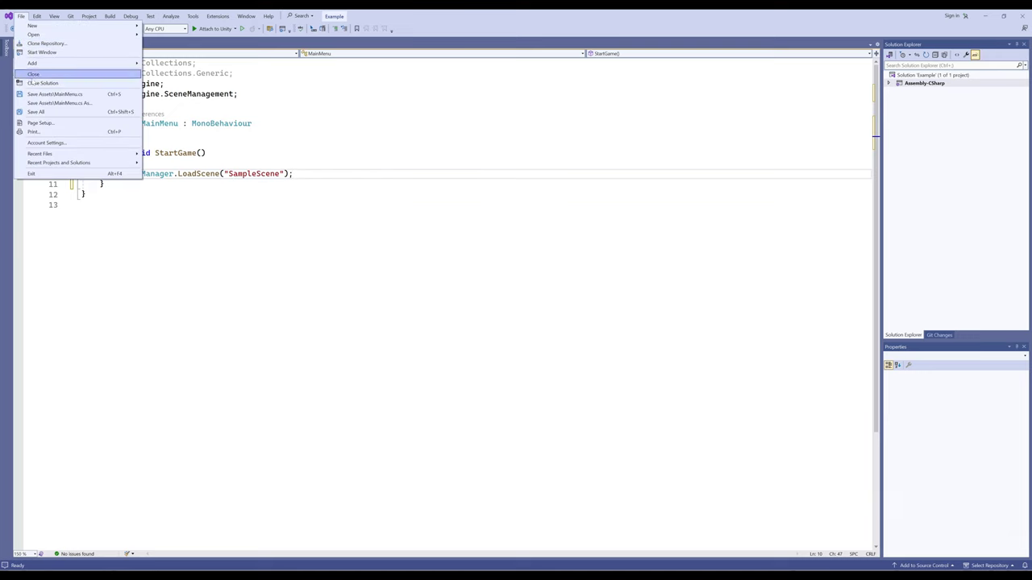
left_click(55, 93)
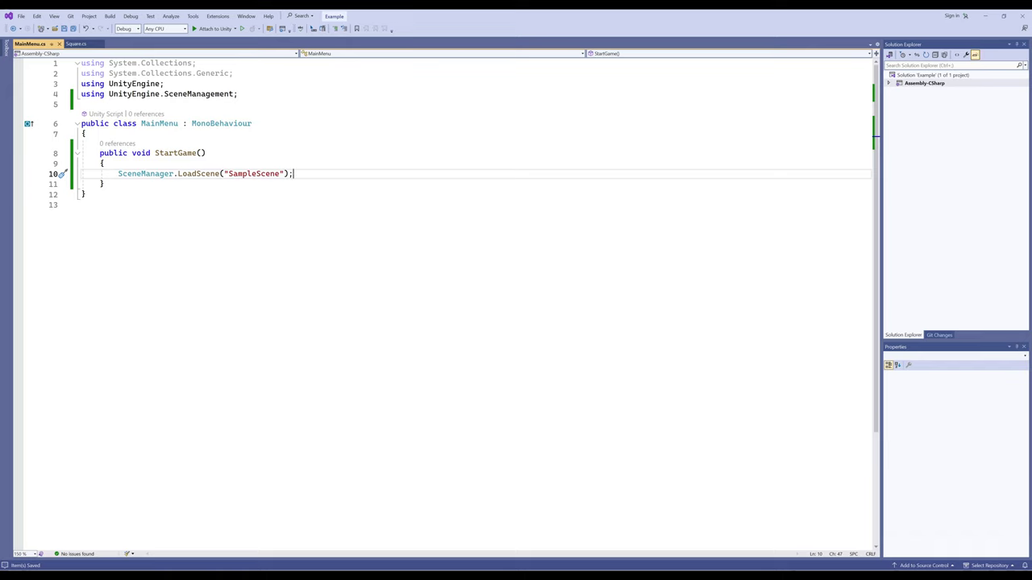
key("alt+Tab")
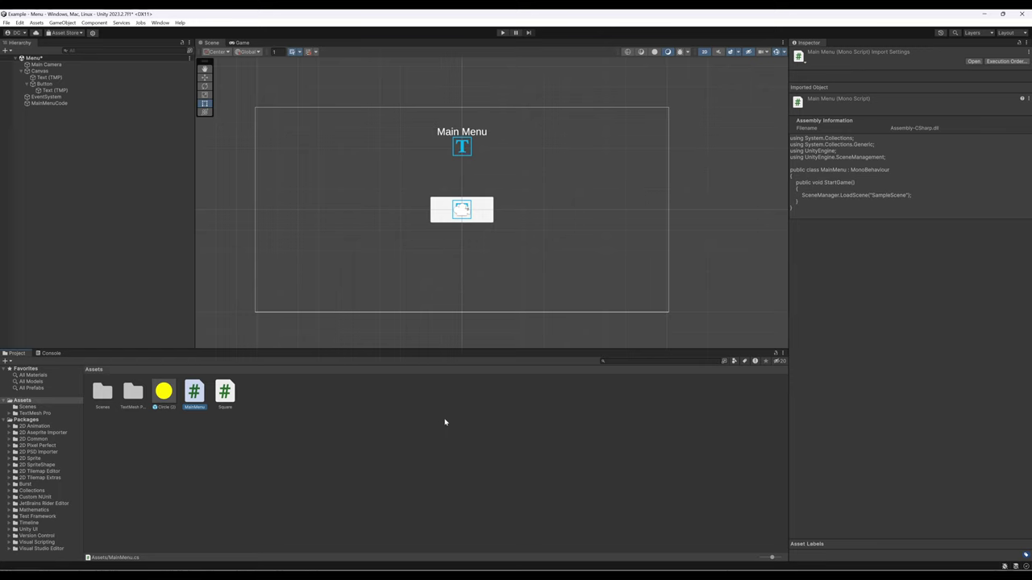
Step: Add an On Click event entry to the Button object, with its call mode set to Runtime Only
left_click(46, 84)
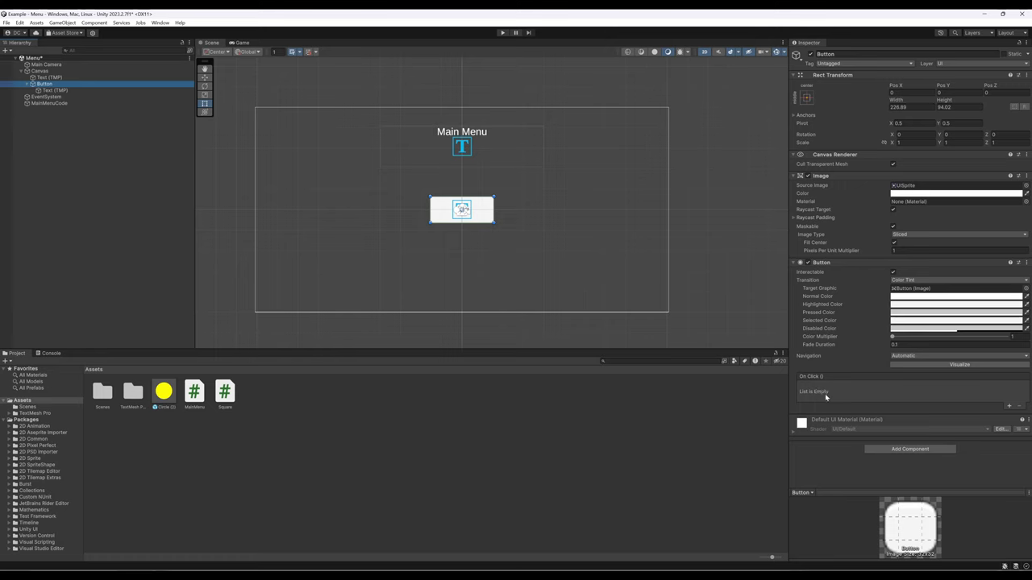
left_click(1008, 406)
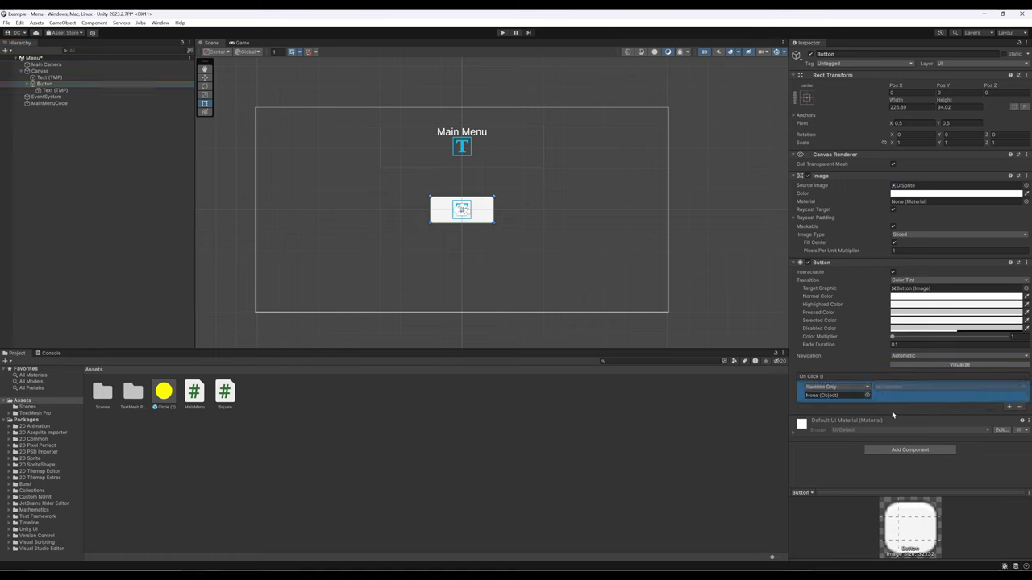
left_click(868, 388)
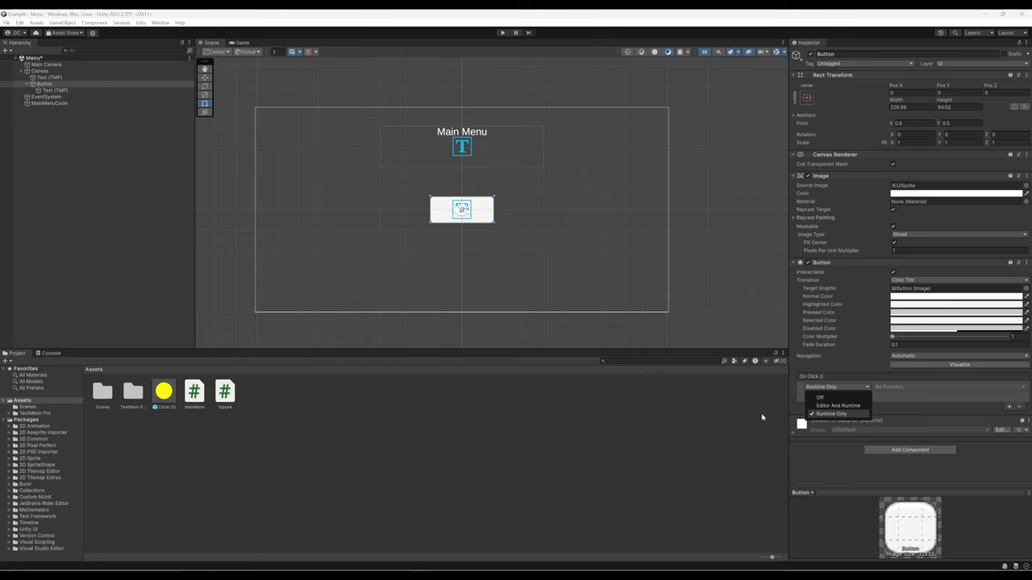
left_click(826, 414)
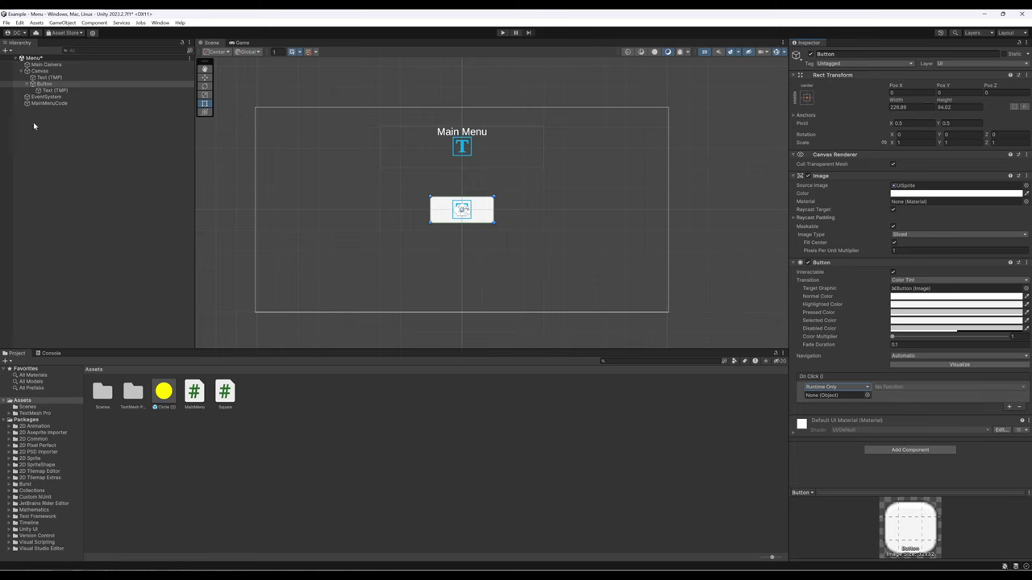
Step: Assign the MainMenuCode object to the Button's On Click entry and choose the MainMenu.StartGame function
left_click(47, 105)
left_click_drag(70, 153, 858, 401)
left_click(899, 388)
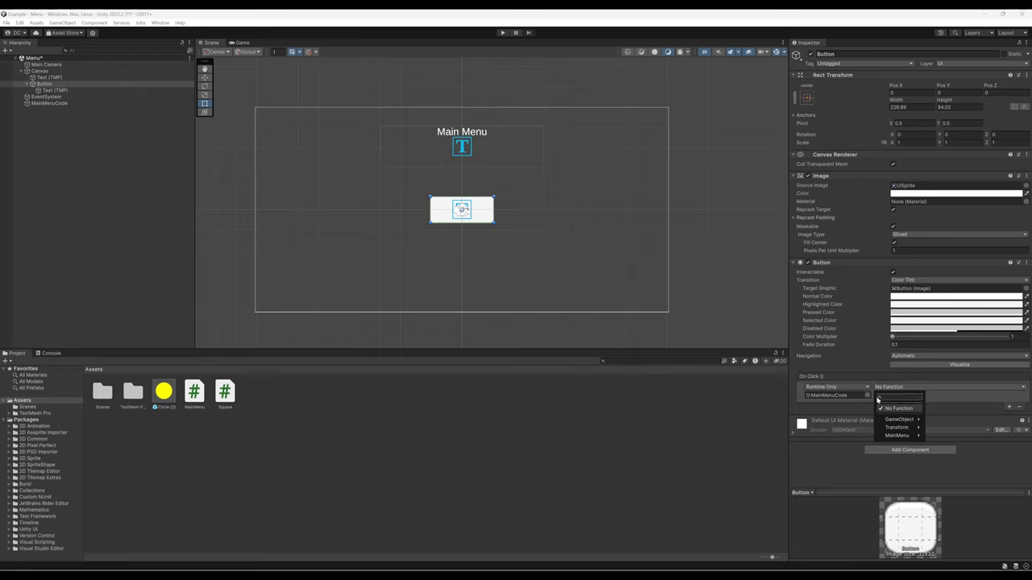
mouse_move(910, 436)
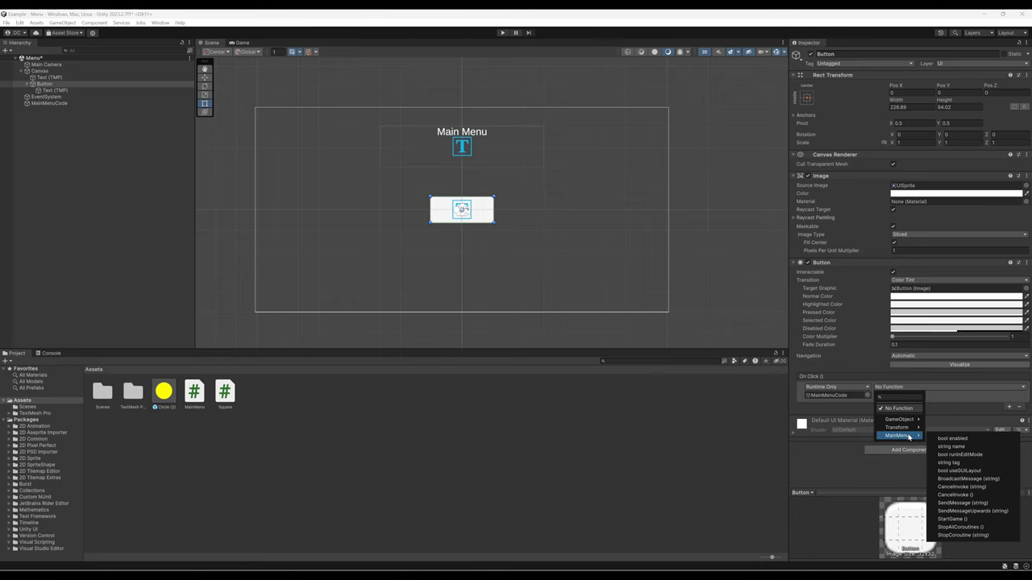
left_click(951, 519)
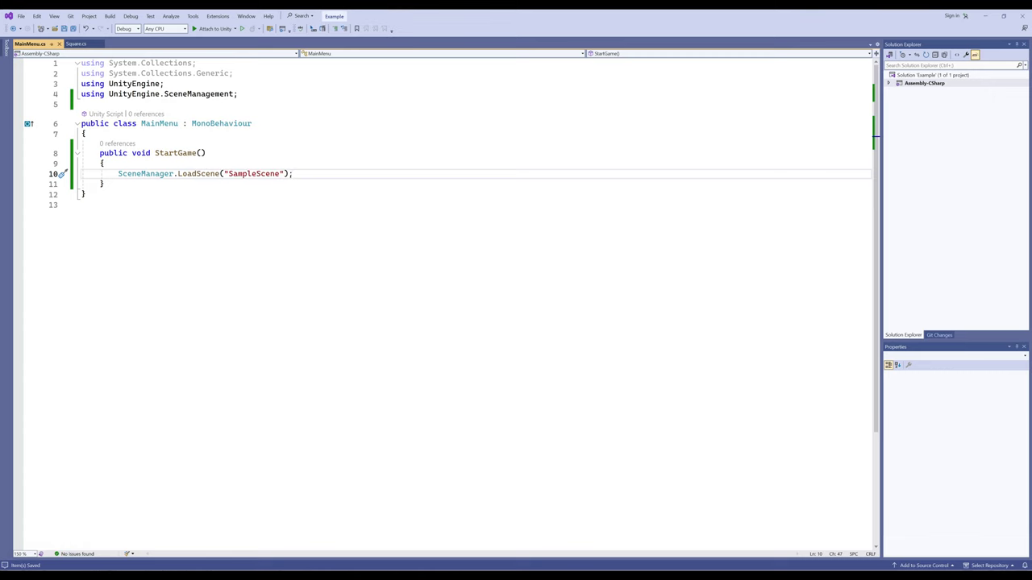
Step: Return to Unity, play the Menu scene, start the game with its Start button and expand SampleScene in the hierarchy
key("alt+Tab")
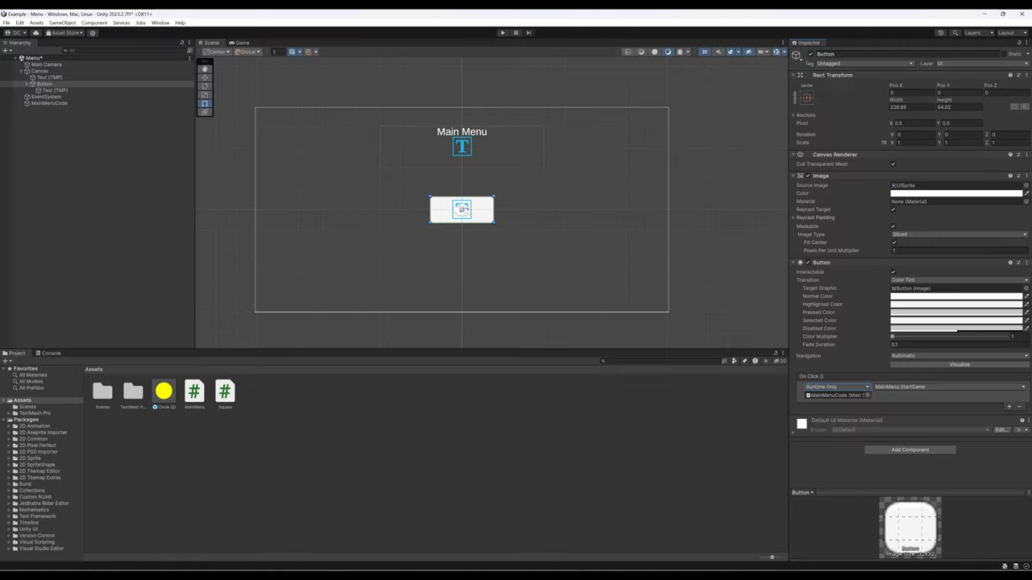
left_click(503, 33)
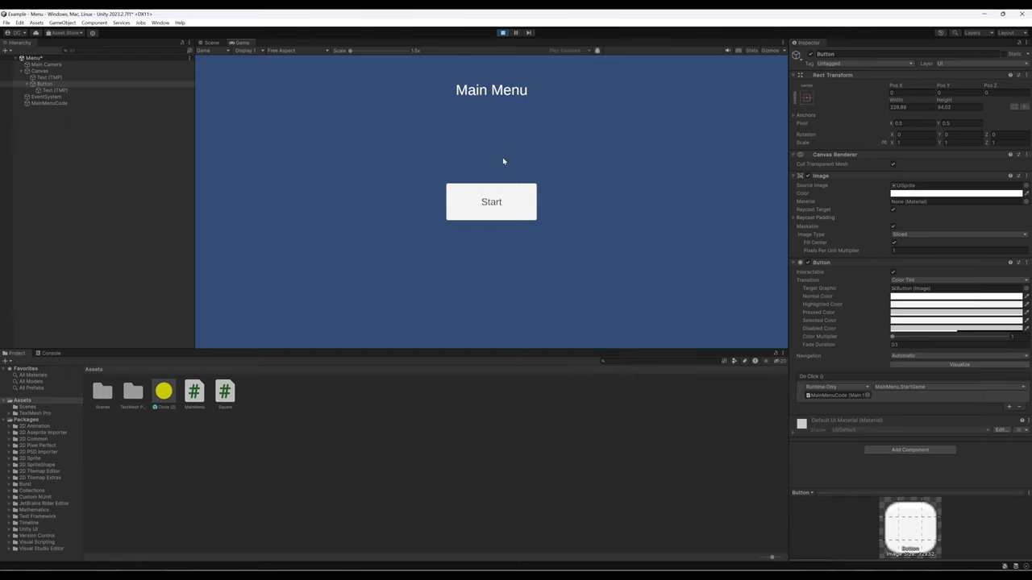
left_click(482, 202)
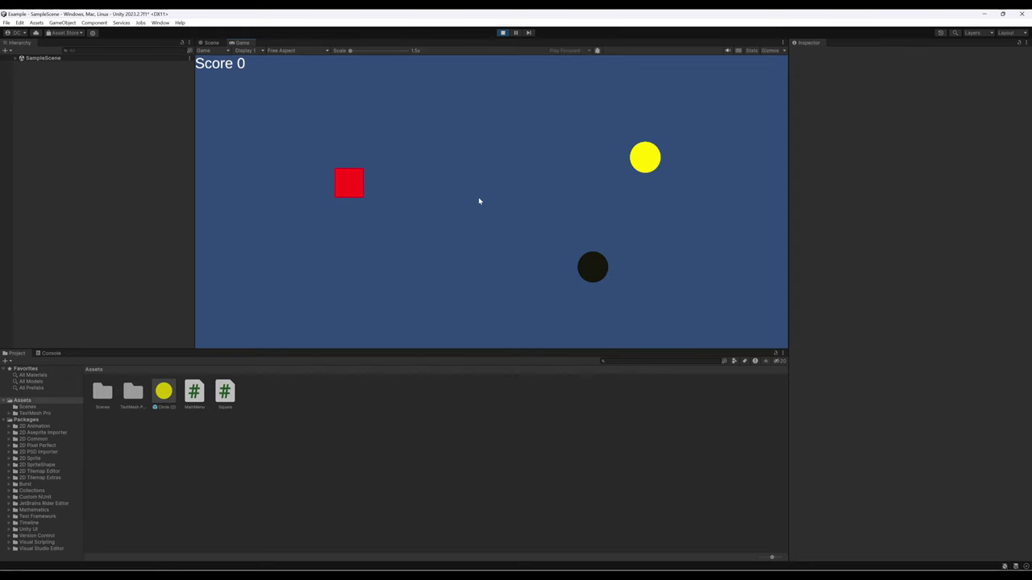
left_click(15, 58)
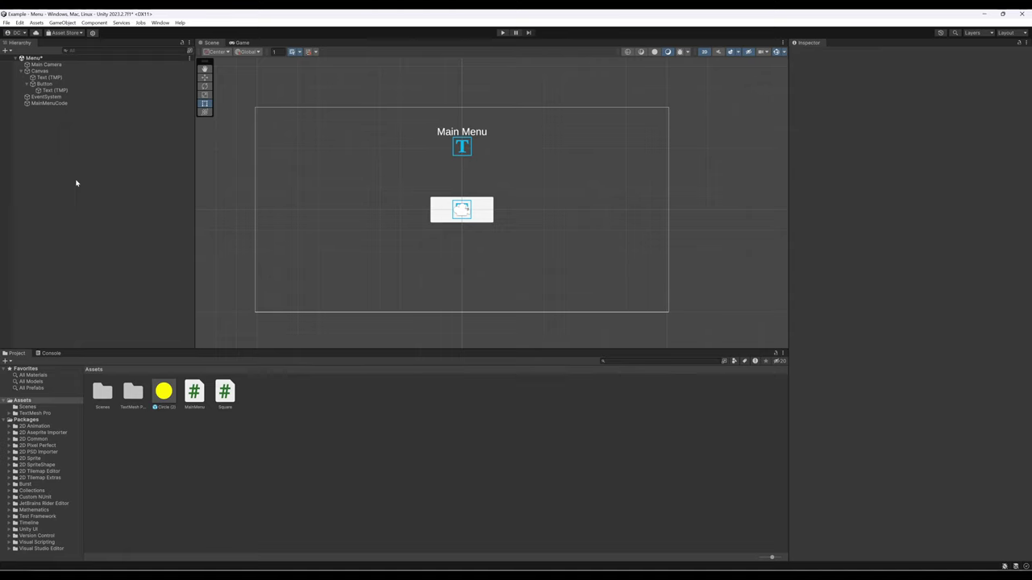
Step: Review the Canvas, title text, Button and MainMenuCode settings, and the LoadScene line of the MainMenu script in Visual Studio
left_click(71, 91)
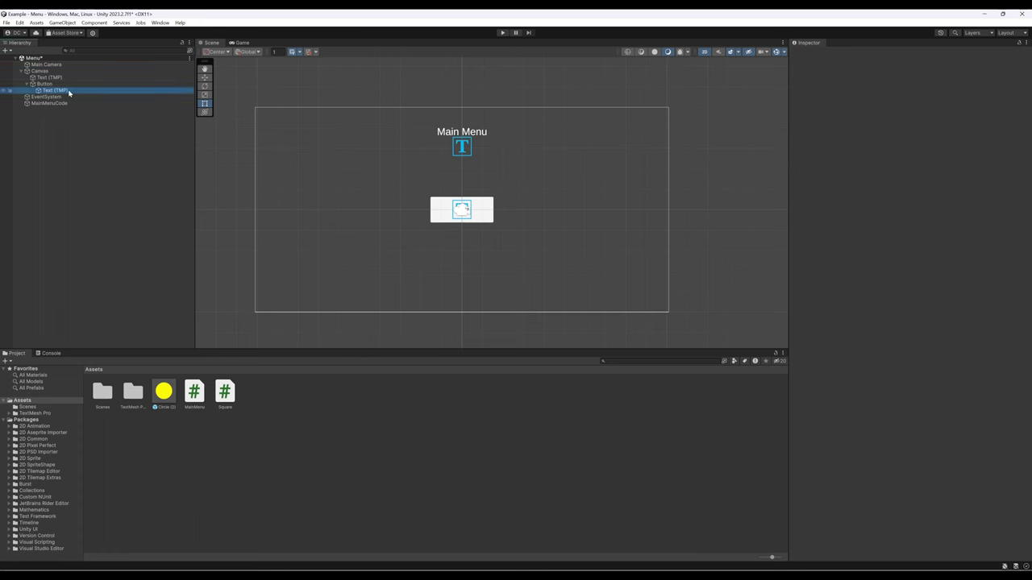
left_click(48, 84)
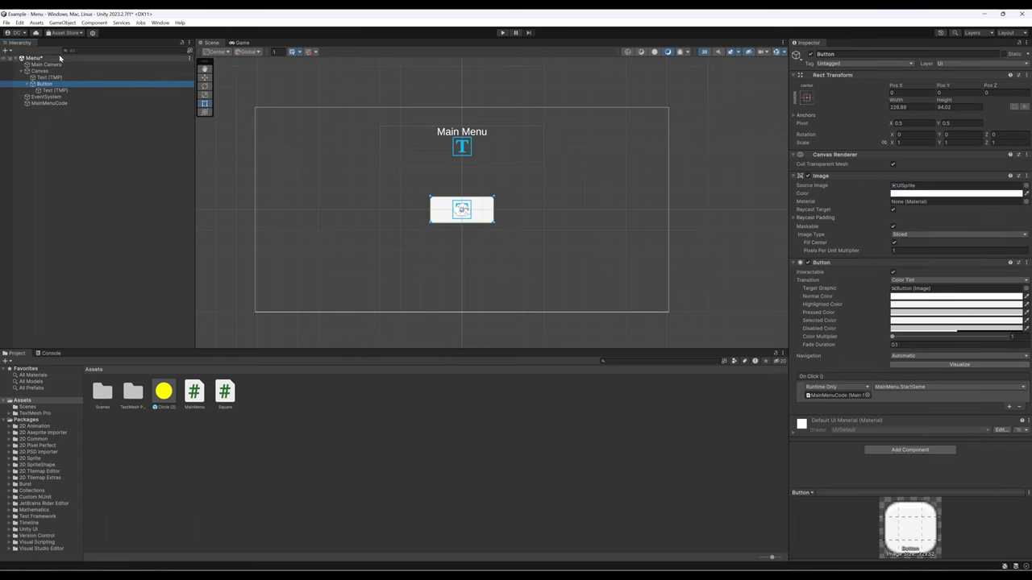
left_click(38, 71)
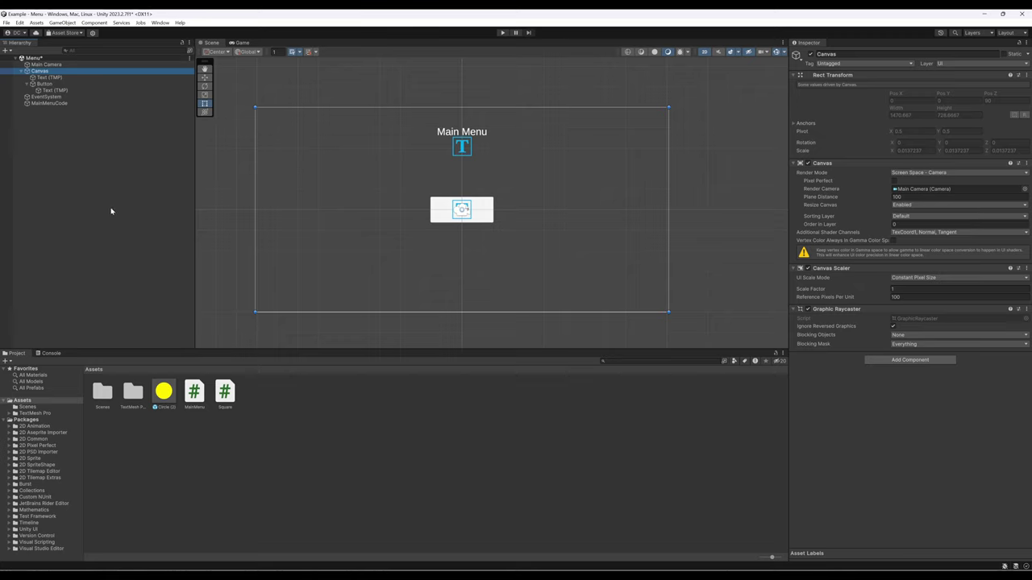
left_click(53, 79)
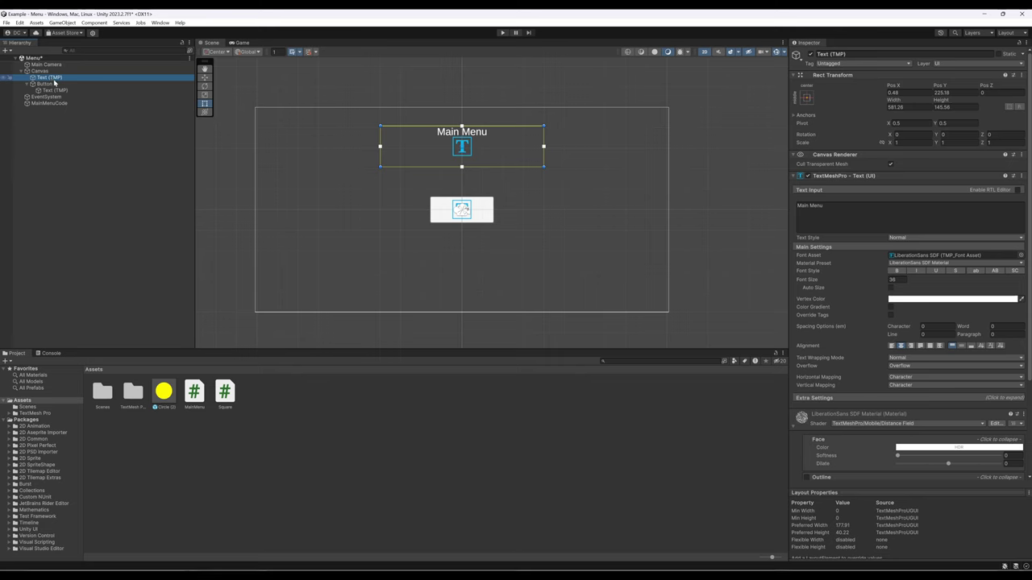
left_click(45, 84)
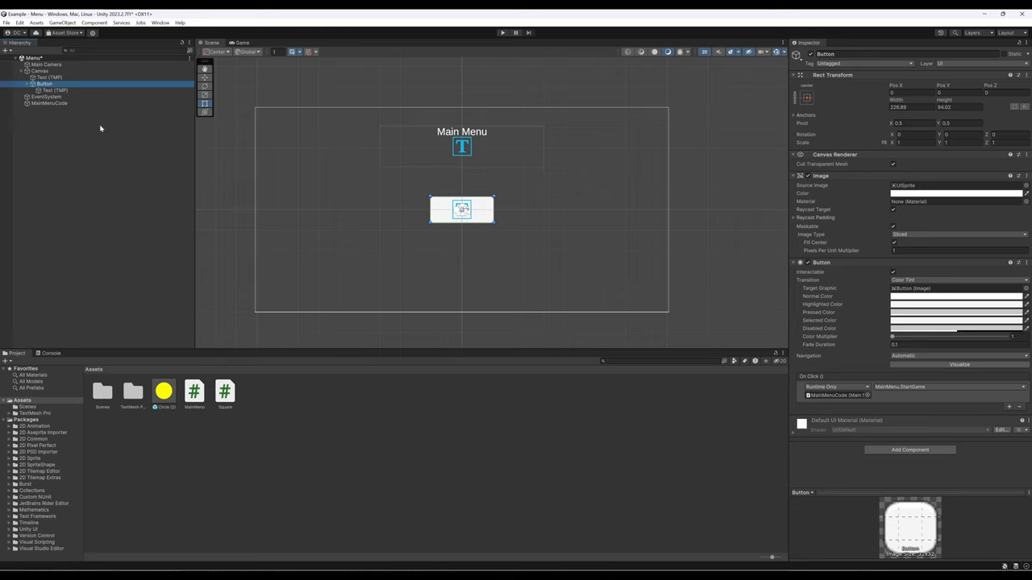
left_click(47, 107)
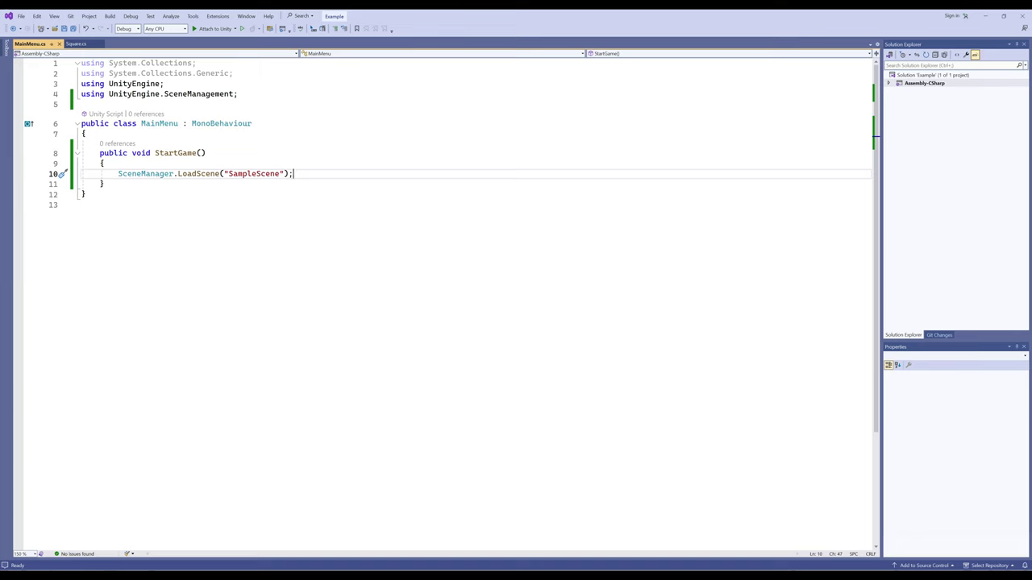
mouse_move(148, 182)
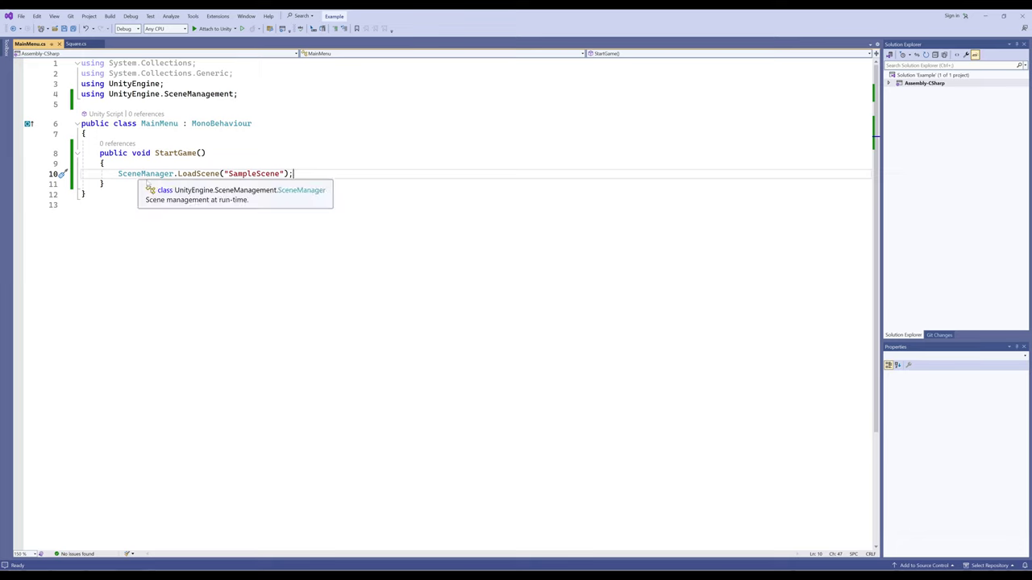
mouse_move(198, 178)
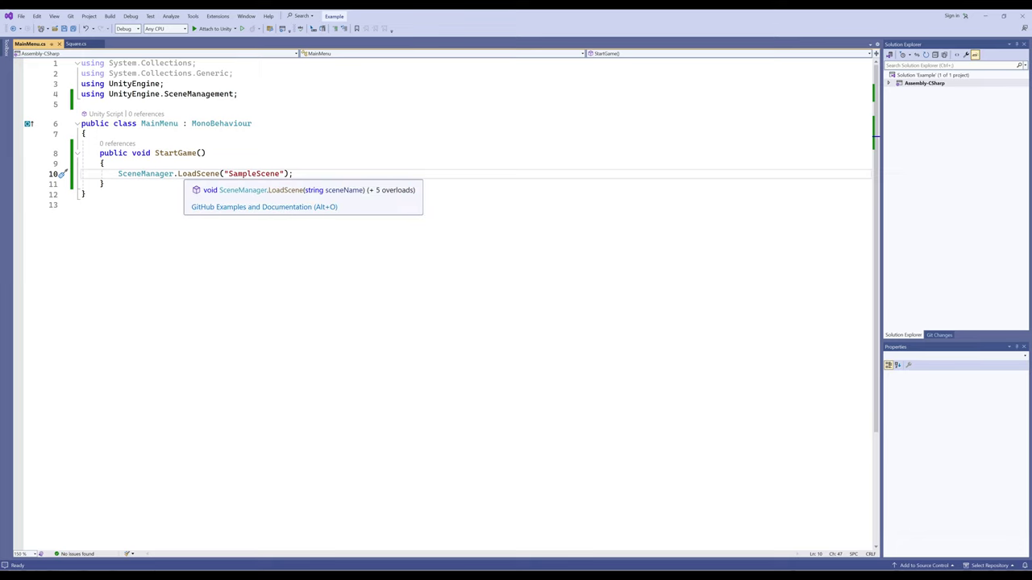
mouse_move(257, 175)
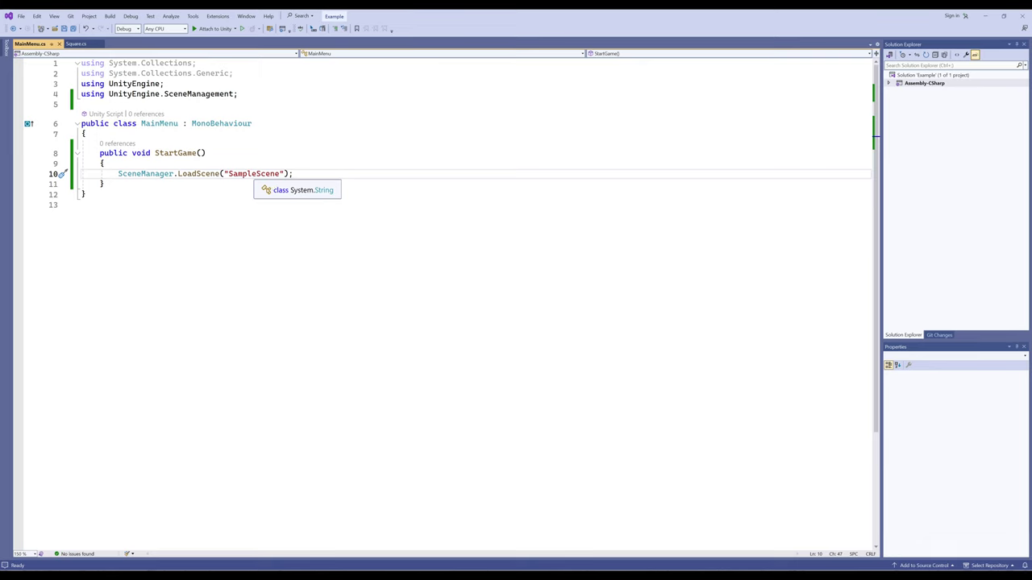
key("alt+Tab")
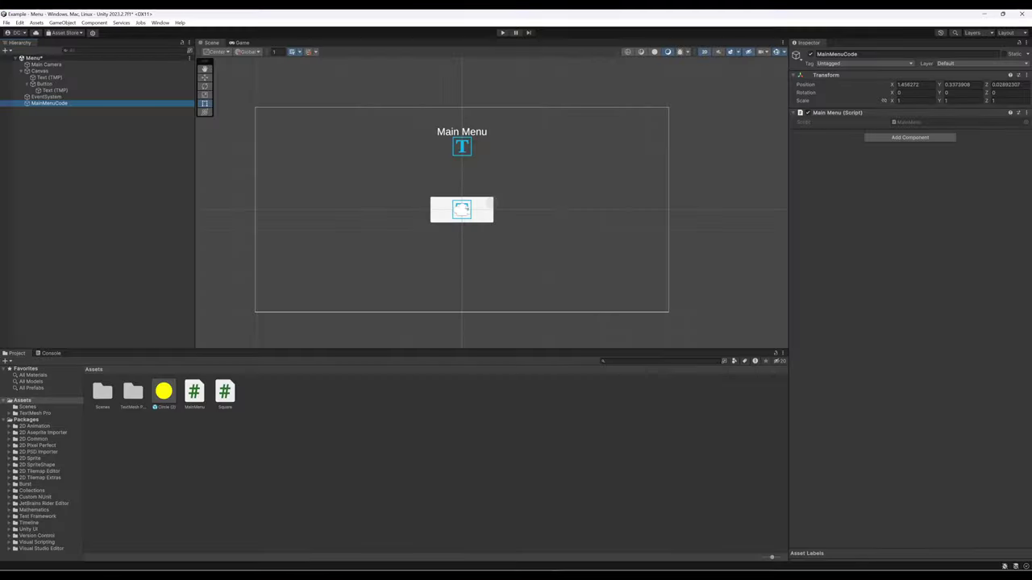